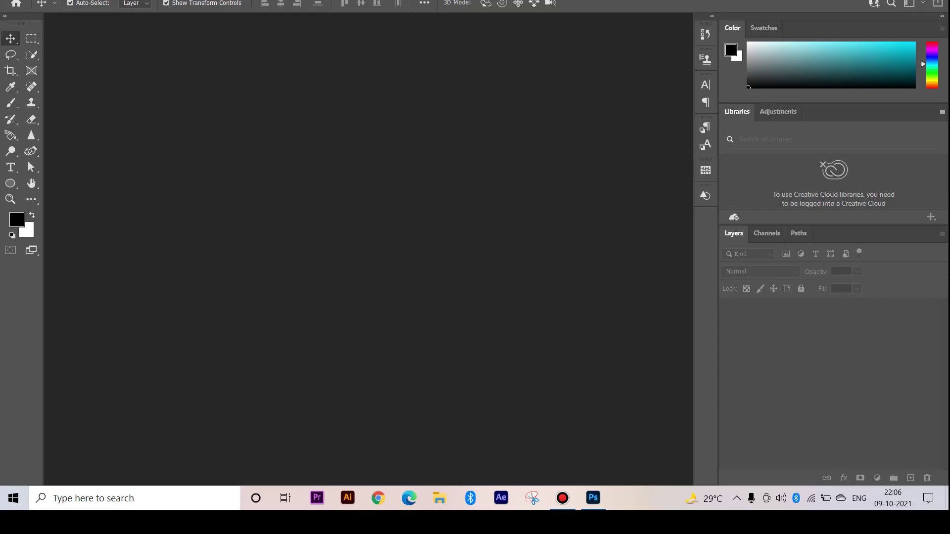
Step: Create a new document sized 1920 by 1080 pixels via Ctrl+N
click(23, 2)
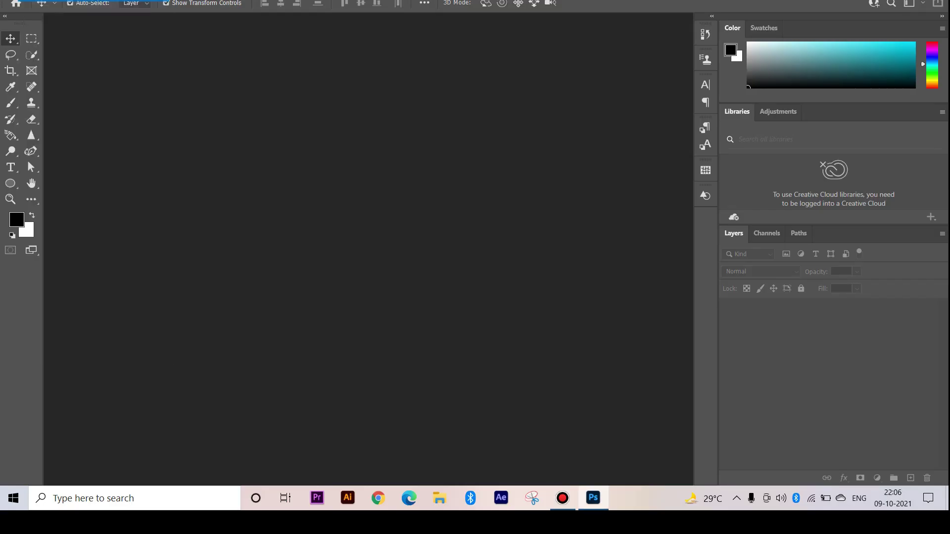
key(Escape)
key(ctrl+n)
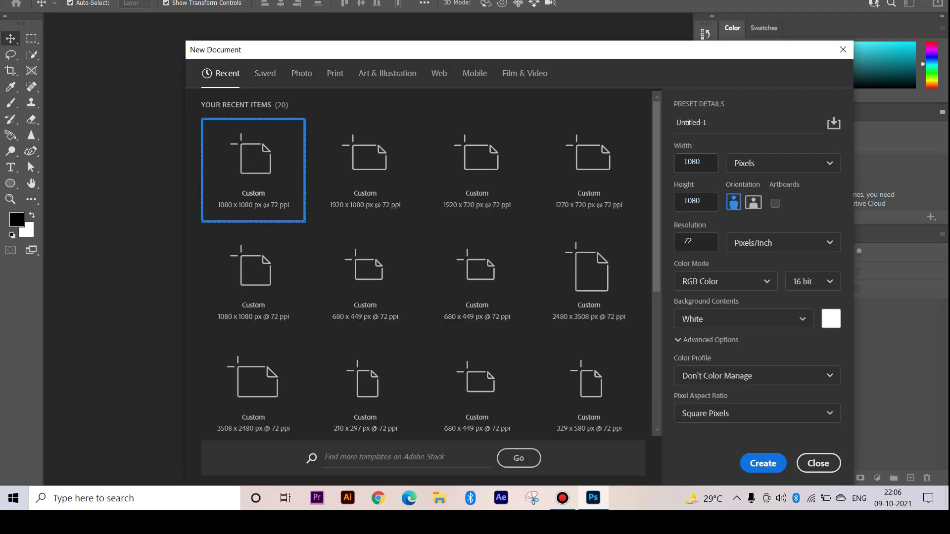
text(19)
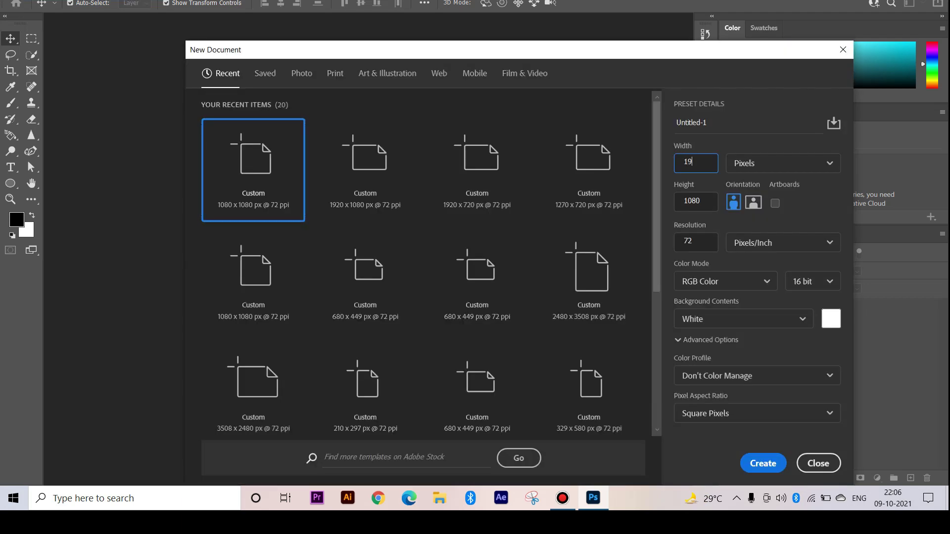
text(20)
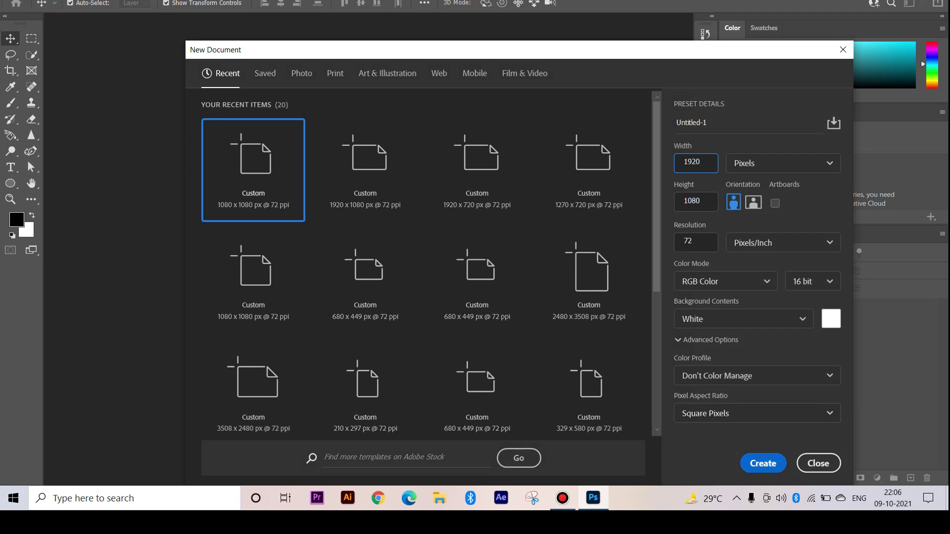
key(ctrl+a)
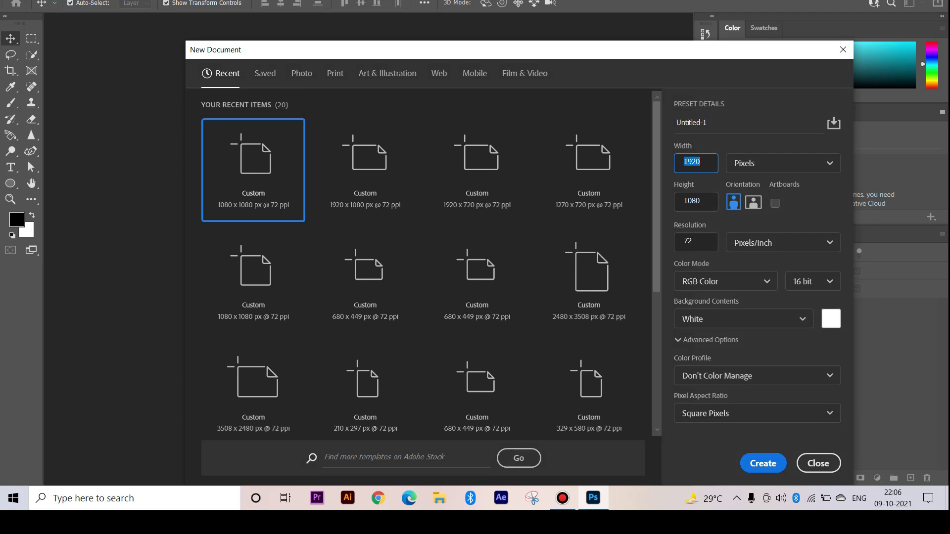
key(Tab)
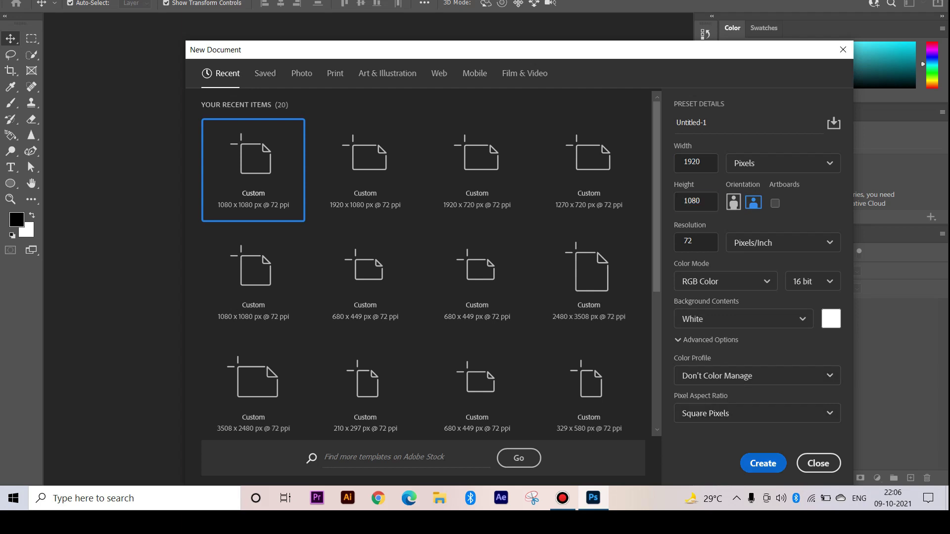
key(Return)
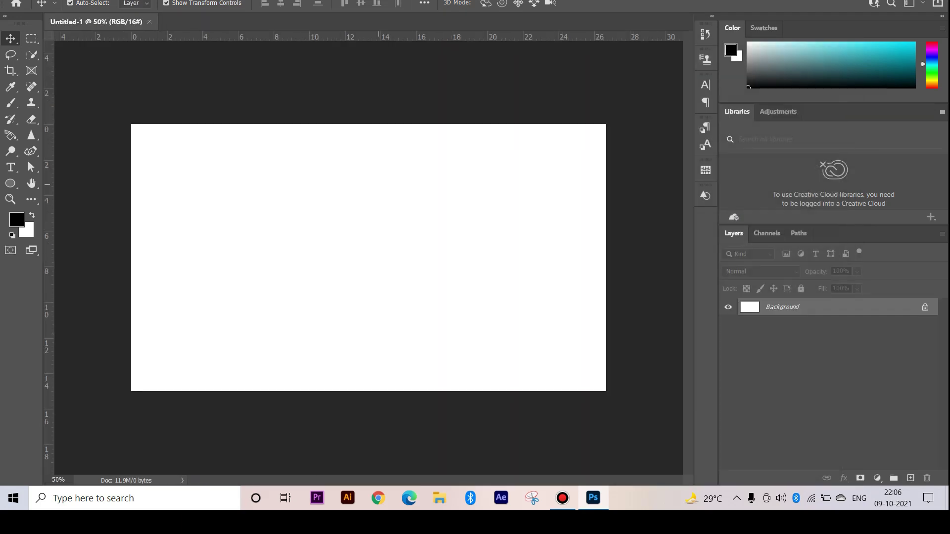
Step: Unlock the background layer and add a black (#000000) Solid Color fill layer above it
click(925, 308)
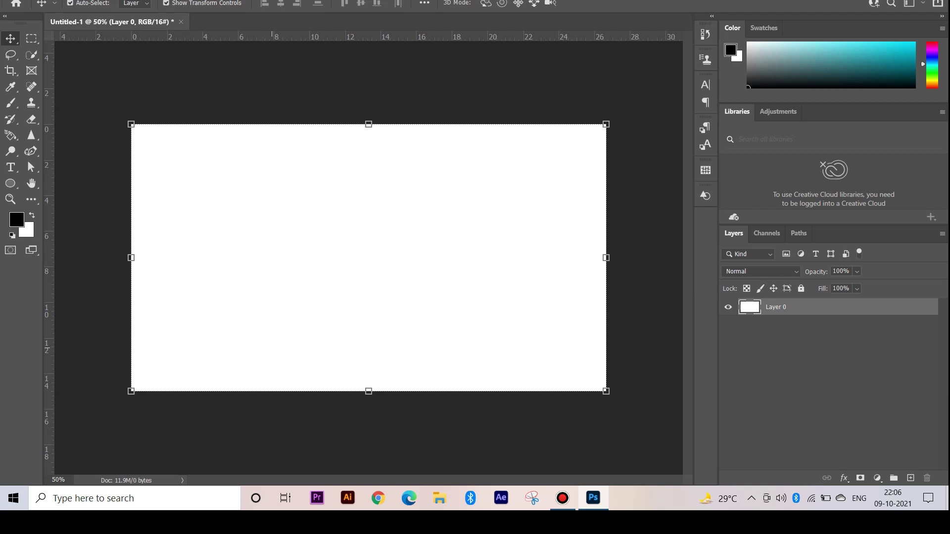
click(877, 478)
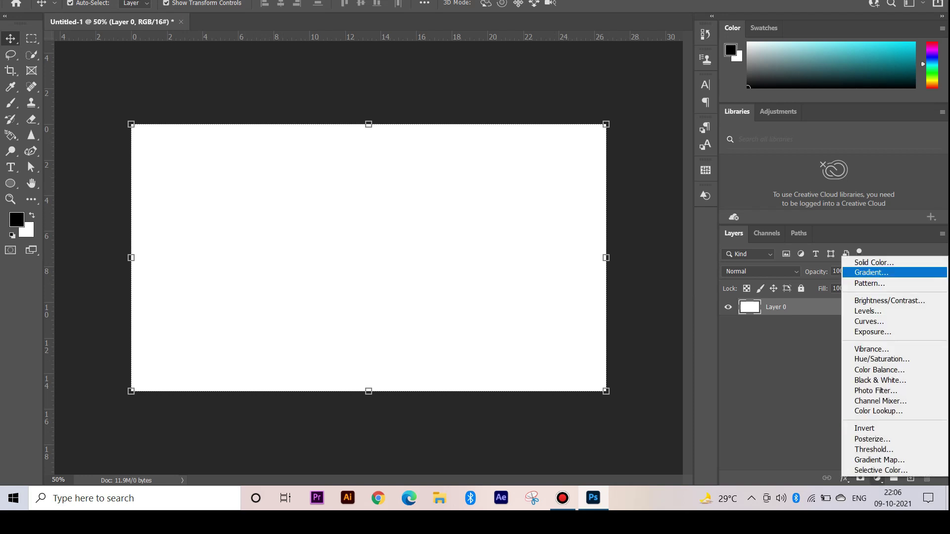
click(876, 263)
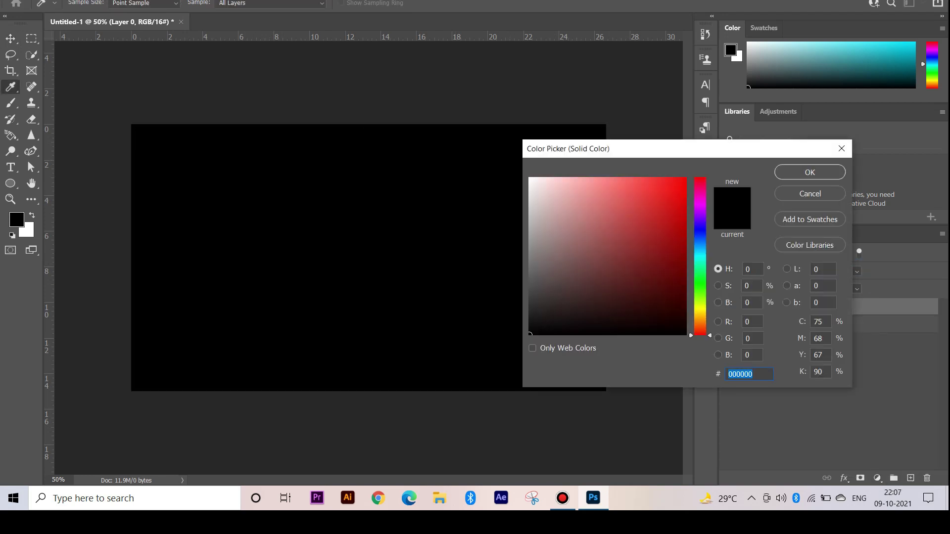
click(810, 172)
Step: Add a horizontal type layer reading 'Beyond' and move it toward the canvas centre
click(11, 168)
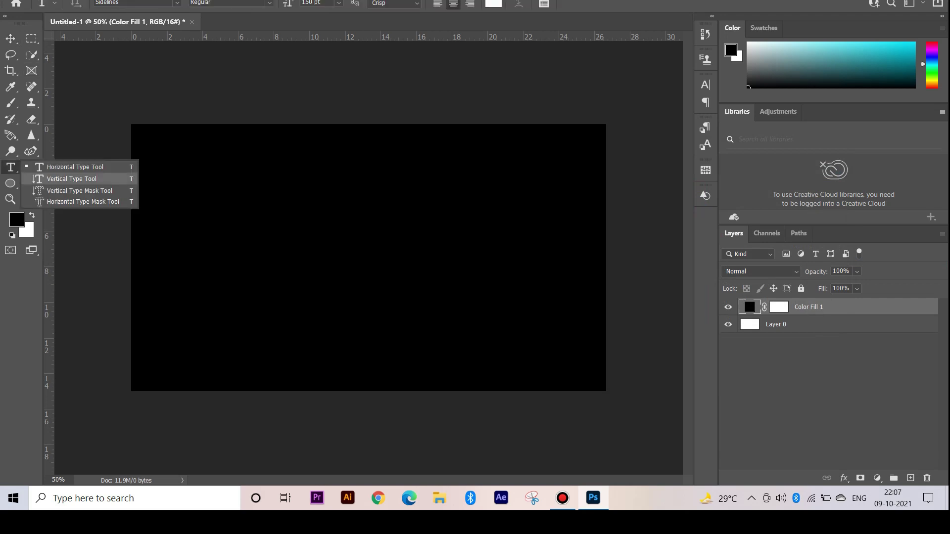
click(74, 164)
click(248, 275)
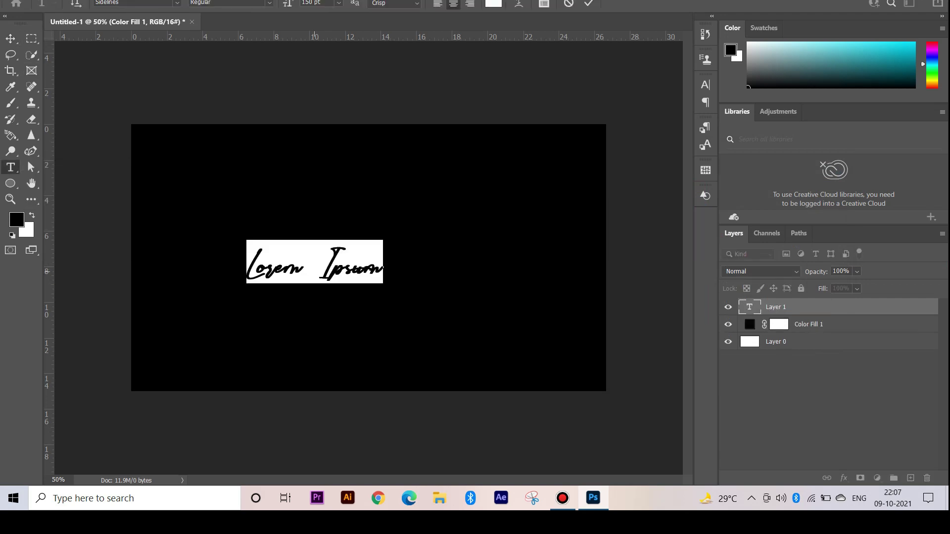
text(B)
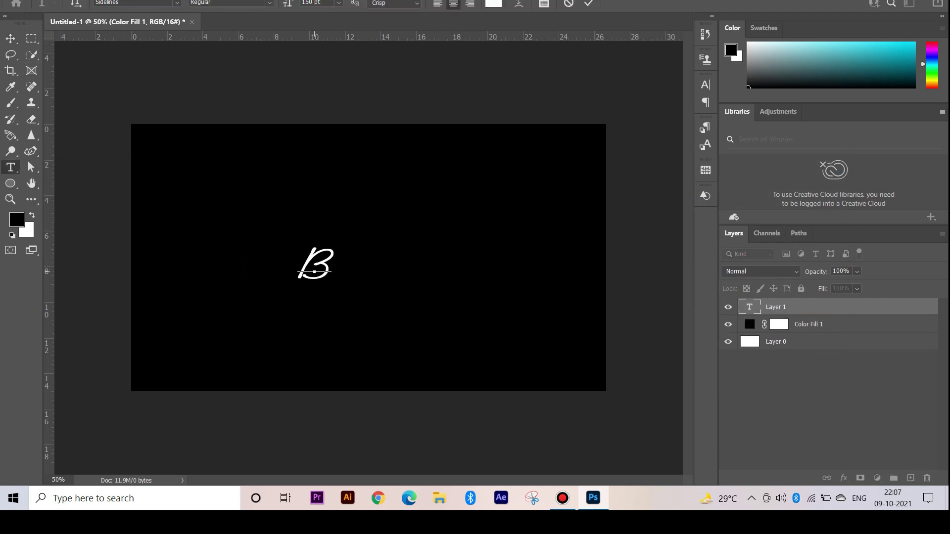
text(eyond)
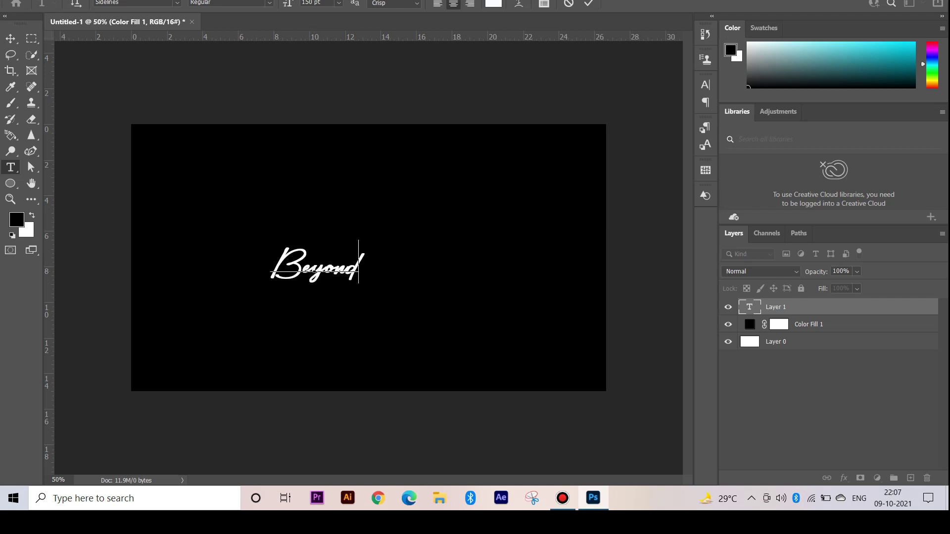
key(ctrl+Return)
drag(364, 267, 401, 252)
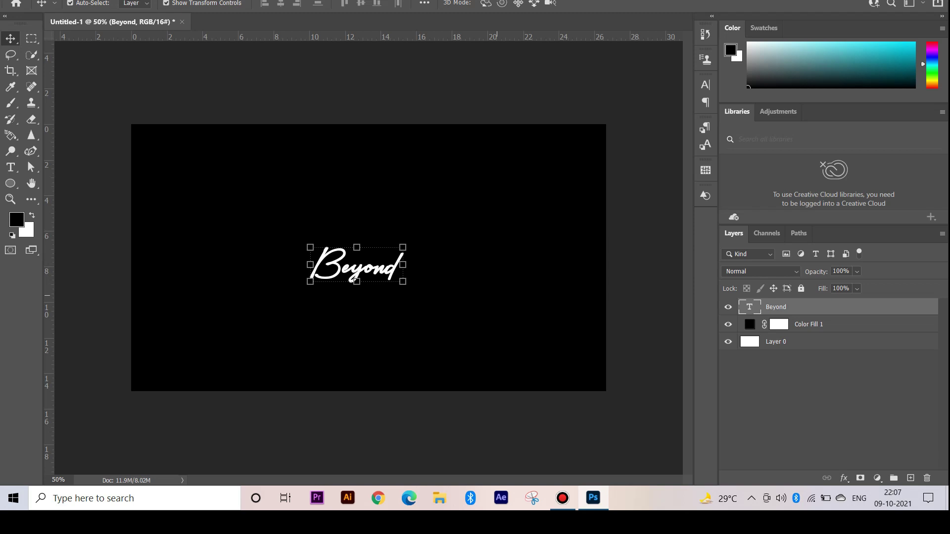
Step: Enlarge the Beyond font size in the Character panel, then deselect the layer
click(706, 85)
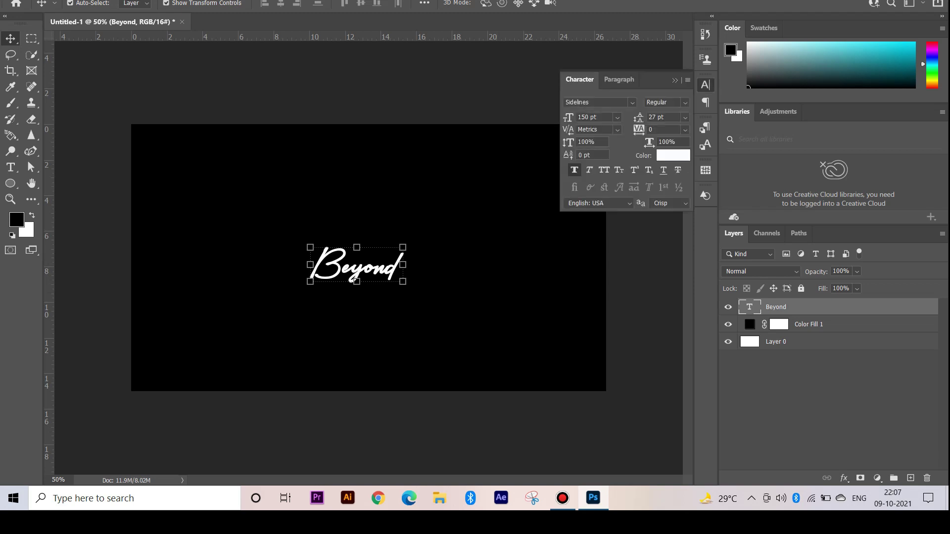
drag(569, 117, 616, 118)
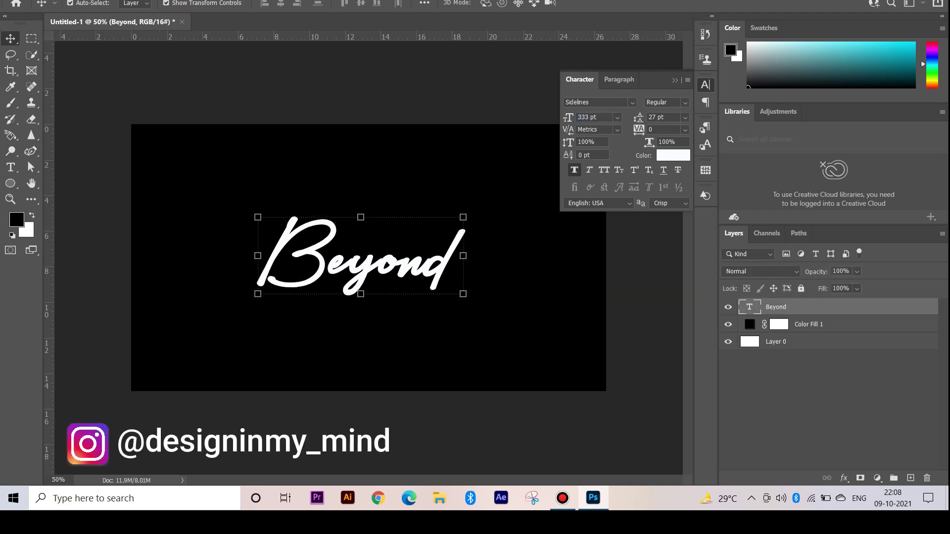
click(705, 85)
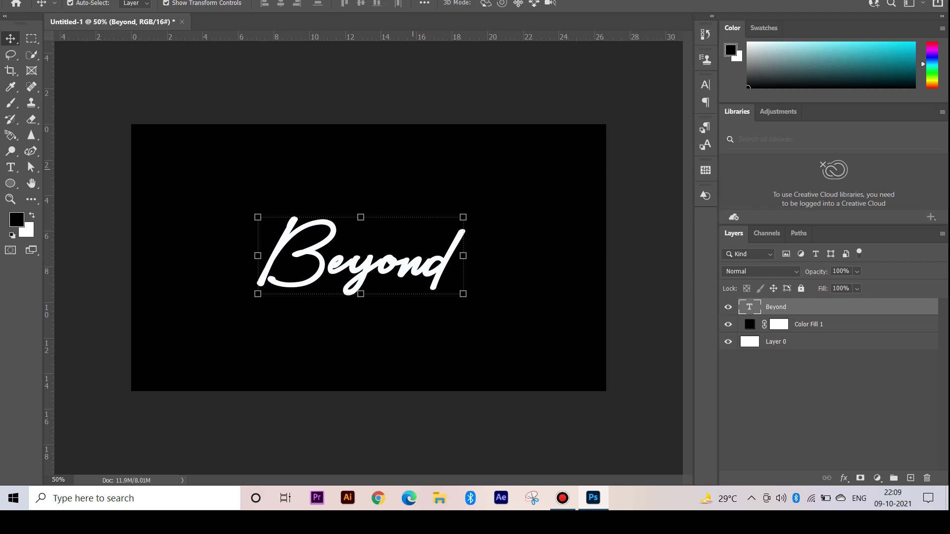
click(824, 401)
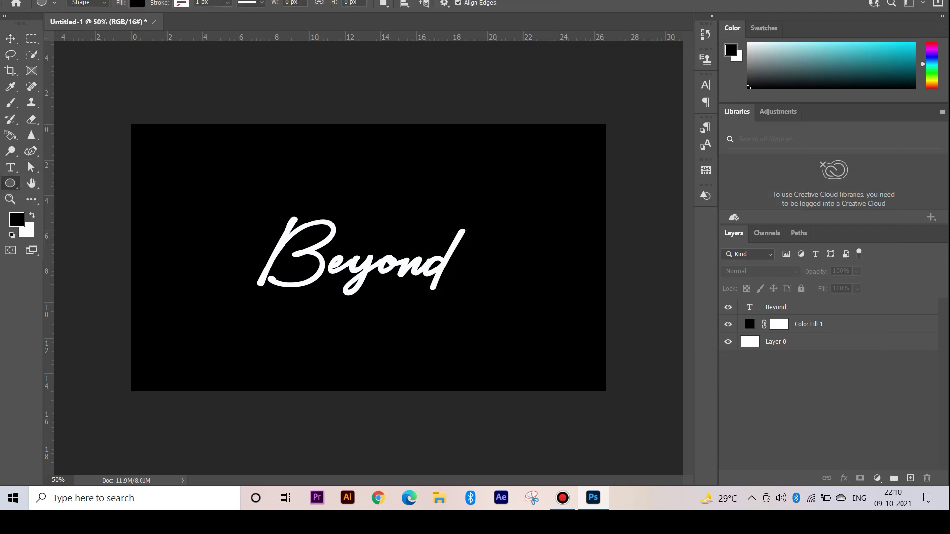
Step: Draw a rectangle at the canvas's upper right and fill it with blue
drag(491, 157, 597, 219)
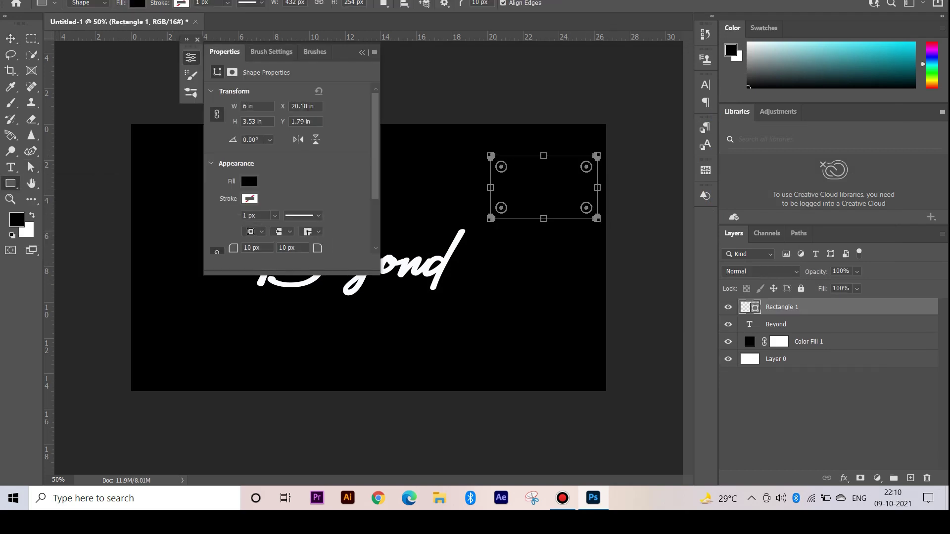
click(249, 182)
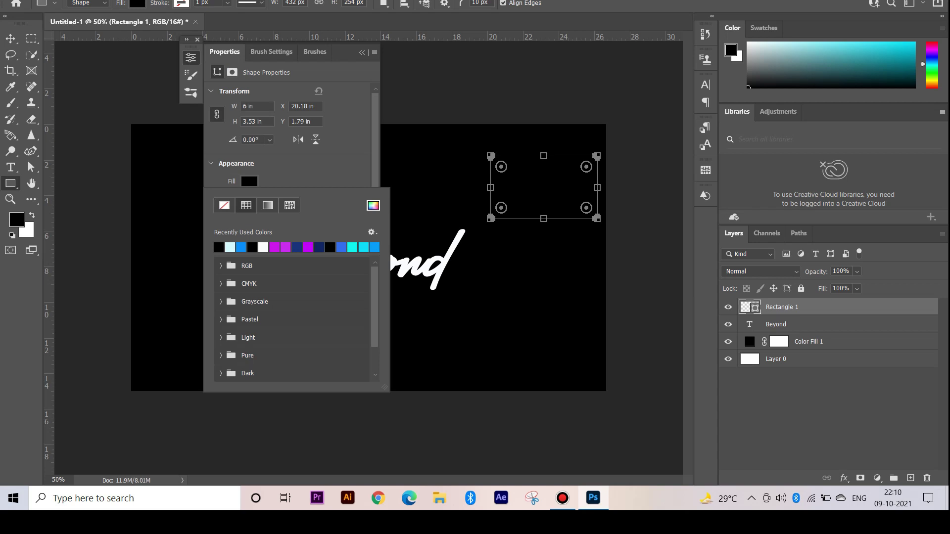
click(373, 205)
drag(669, 149, 273, 128)
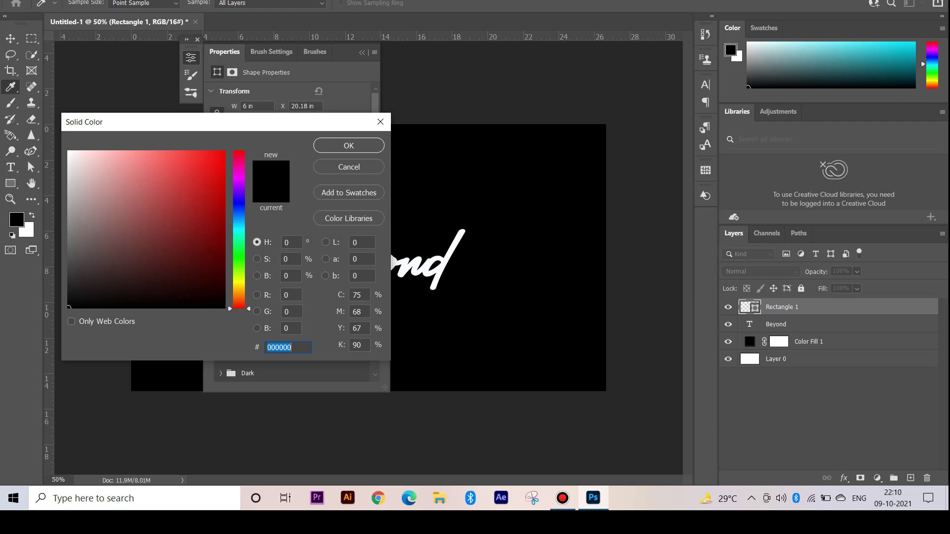
text(0ff)
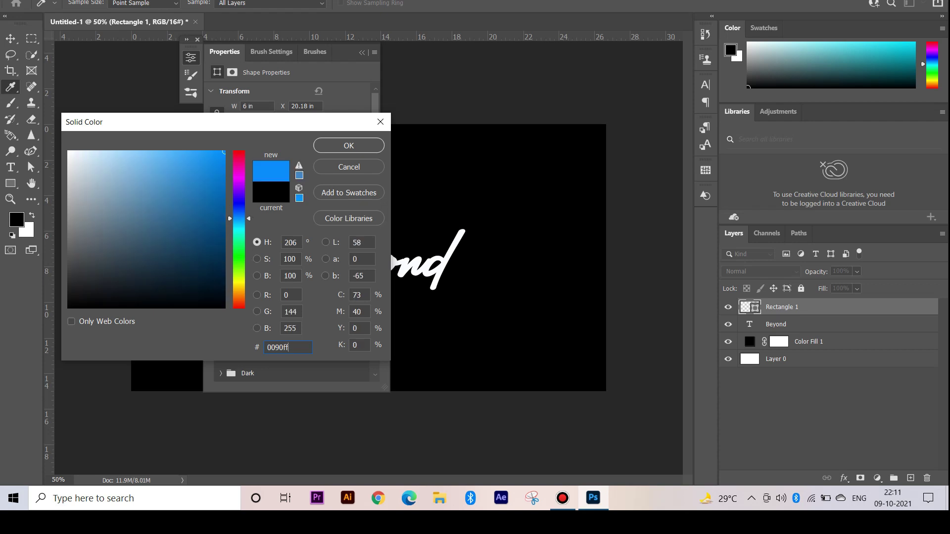
key(Return)
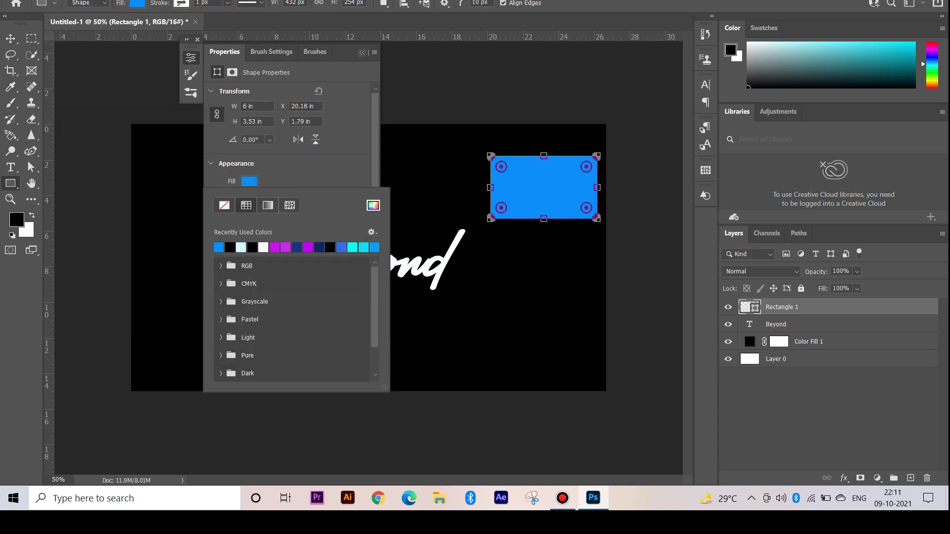
Step: Copy the rectangle below, fill the copy with cyan 00ffe0, and duplicate it again with Ctrl+J
key(v)
mouse_move(543, 188)
mouse_down()
mouse_move(543, 163)
mouse_move(543, 234)
mouse_up()
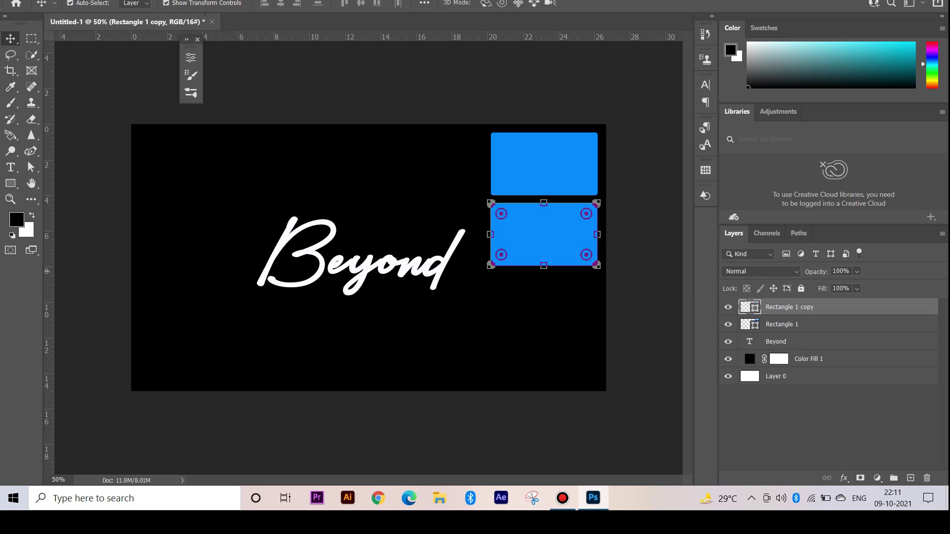
click(191, 57)
click(228, 181)
click(371, 206)
text(0)
key(BackSpace)
text(0)
key(BackSpace)
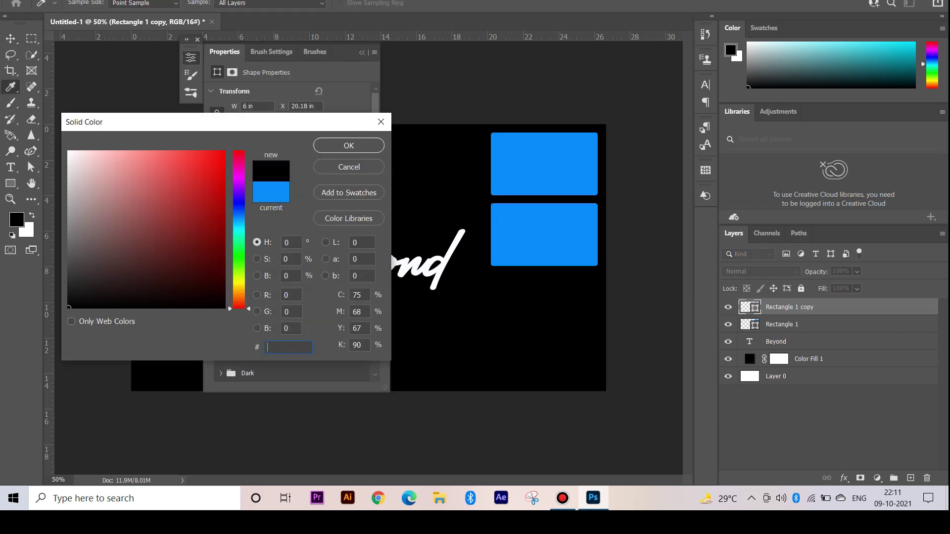
text(00ffe0)
key(Return)
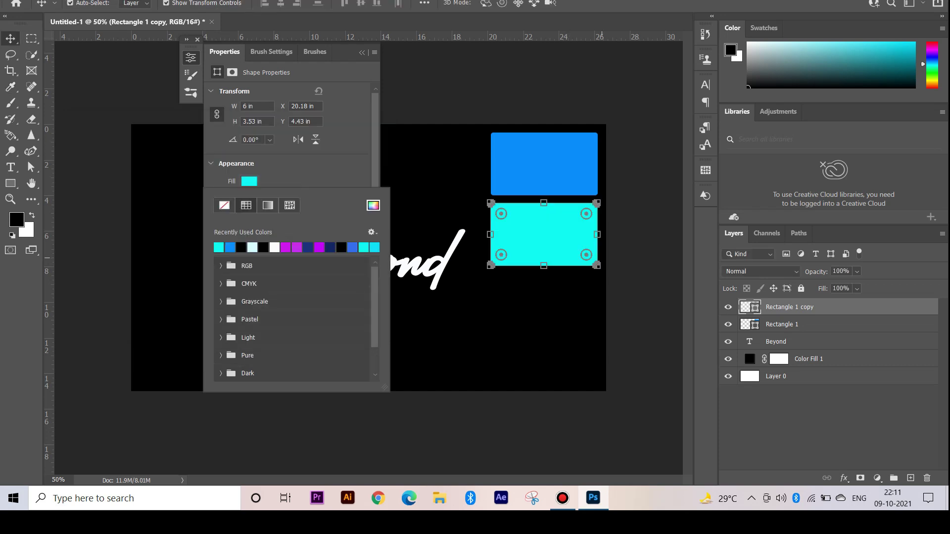
key(Escape)
click(191, 57)
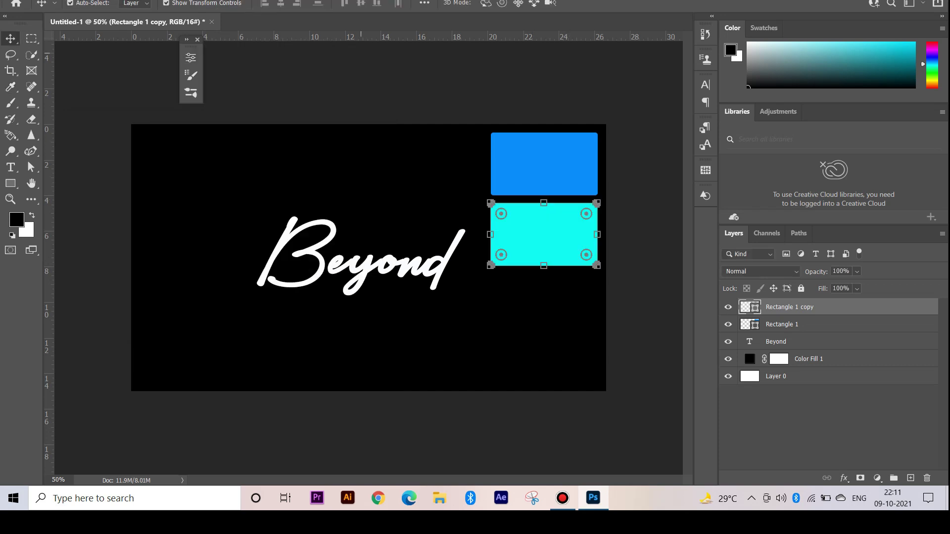
key(ctrl+j)
Step: Fill the third rectangle with pale cyan d5faff and select all three rectangle layers
click(190, 57)
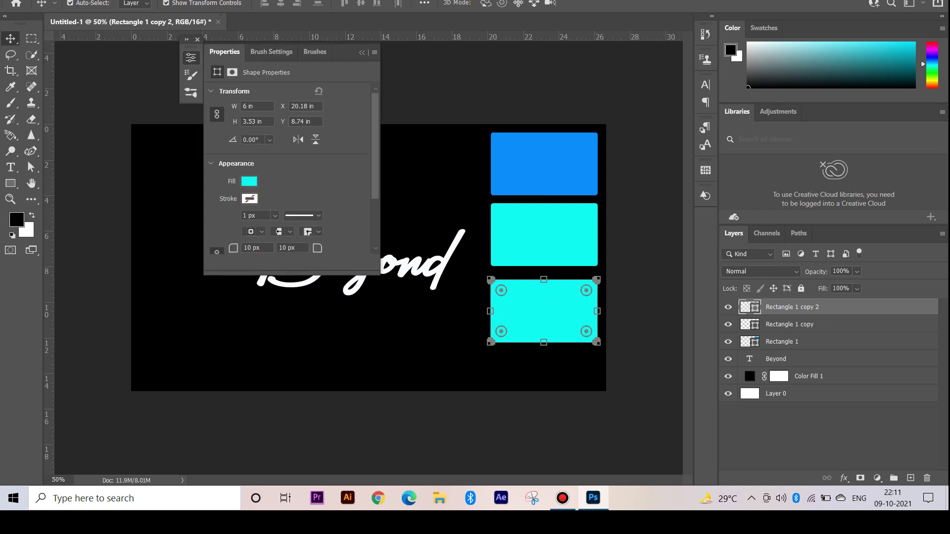
double_click(750, 307)
drag(238, 230, 238, 227)
text(d5)
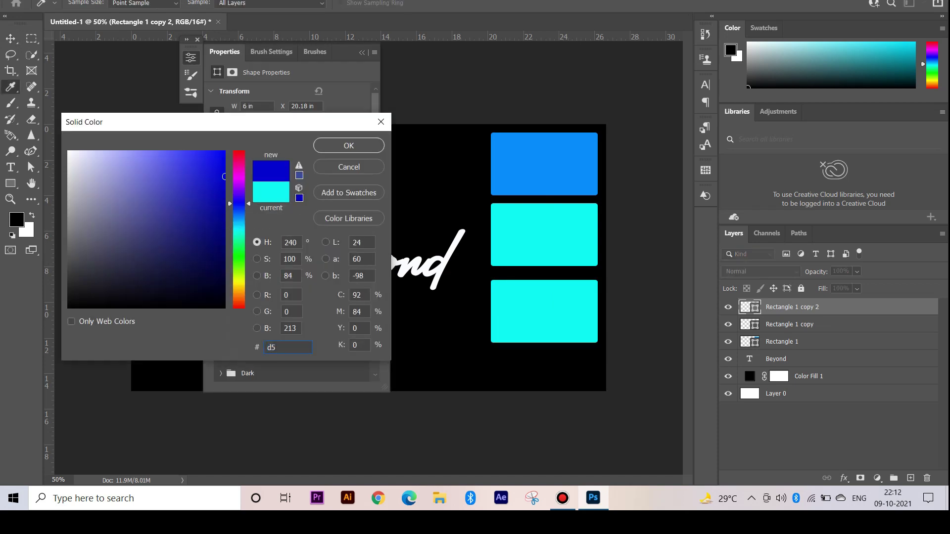
click(93, 152)
click(349, 146)
click(362, 52)
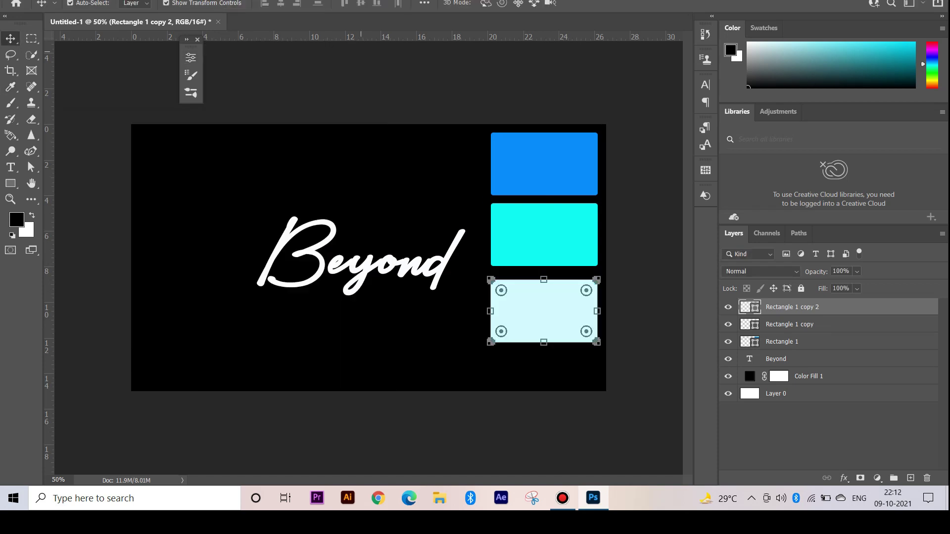
shift+click(781, 341)
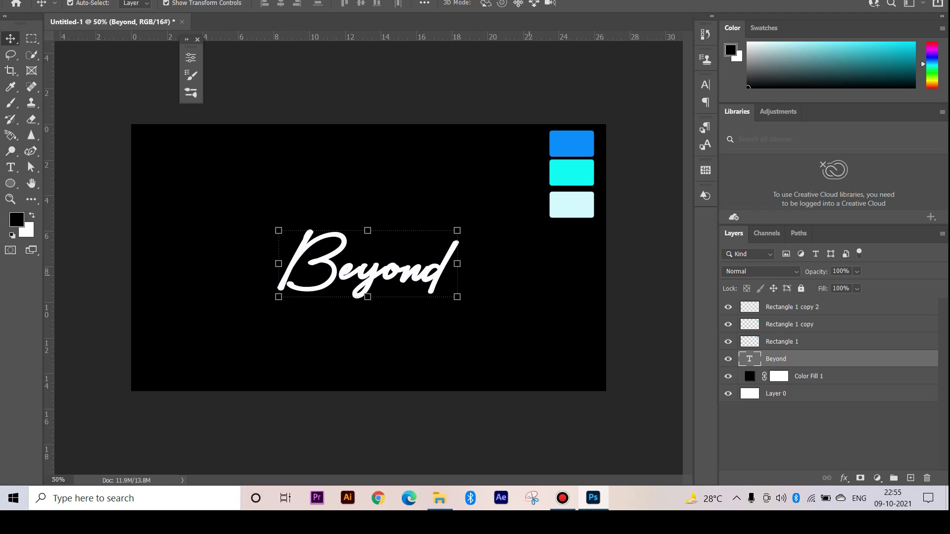
Step: Open Layer Style for the Beyond text and enable Outer Glow
double_click(854, 359)
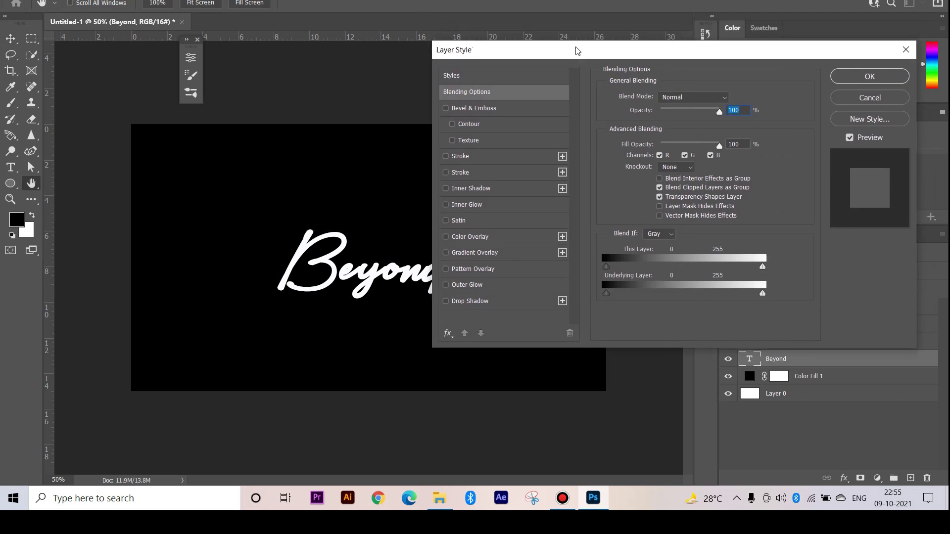
drag(575, 44, 434, 52)
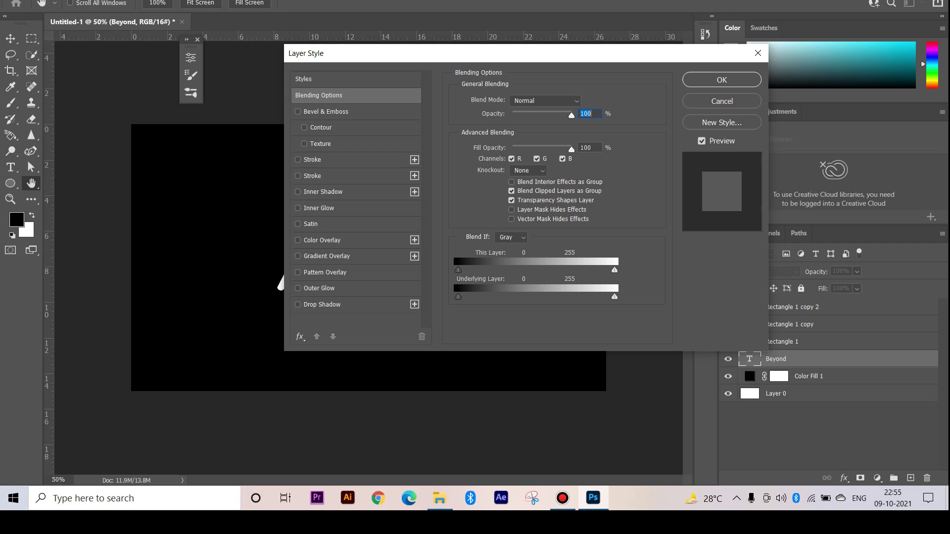
drag(427, 53, 609, 49)
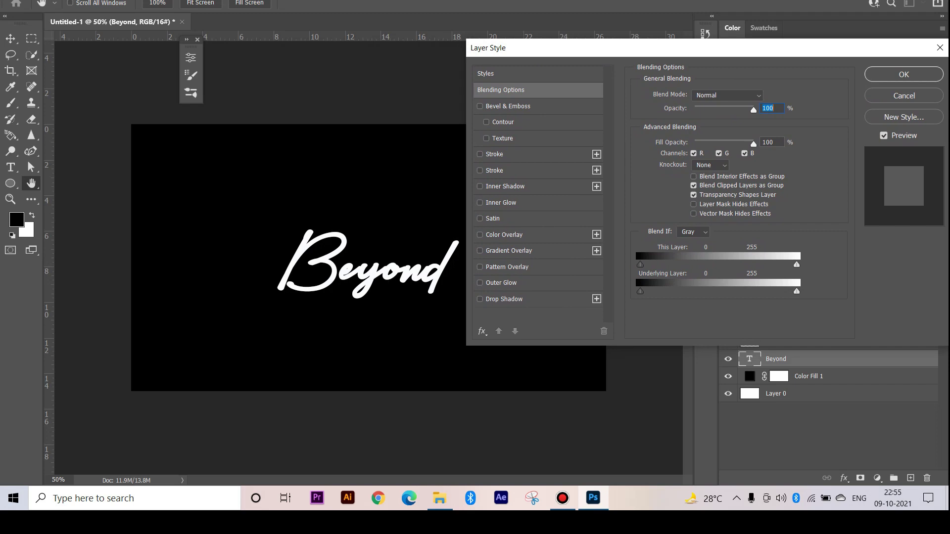
click(480, 283)
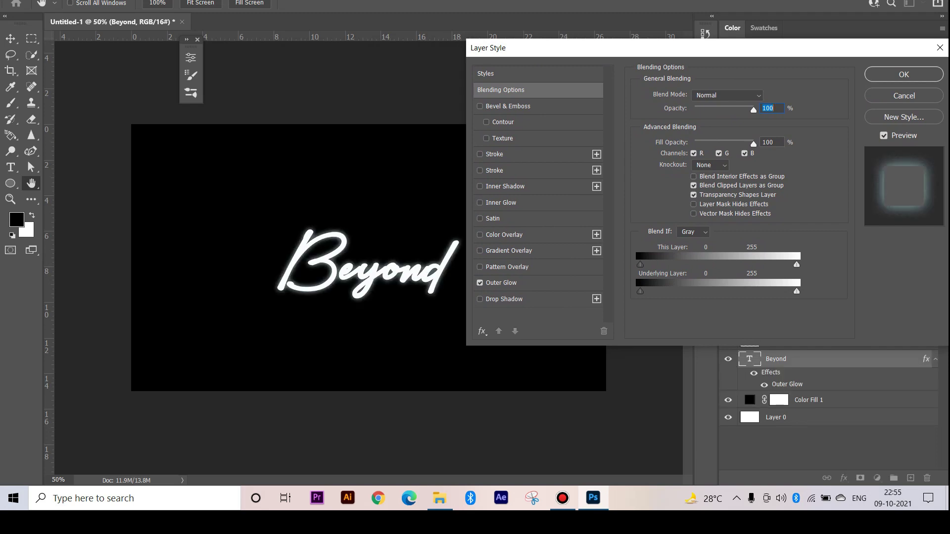
Step: Set the outer glow colour to bright cyan 00deff
click(501, 283)
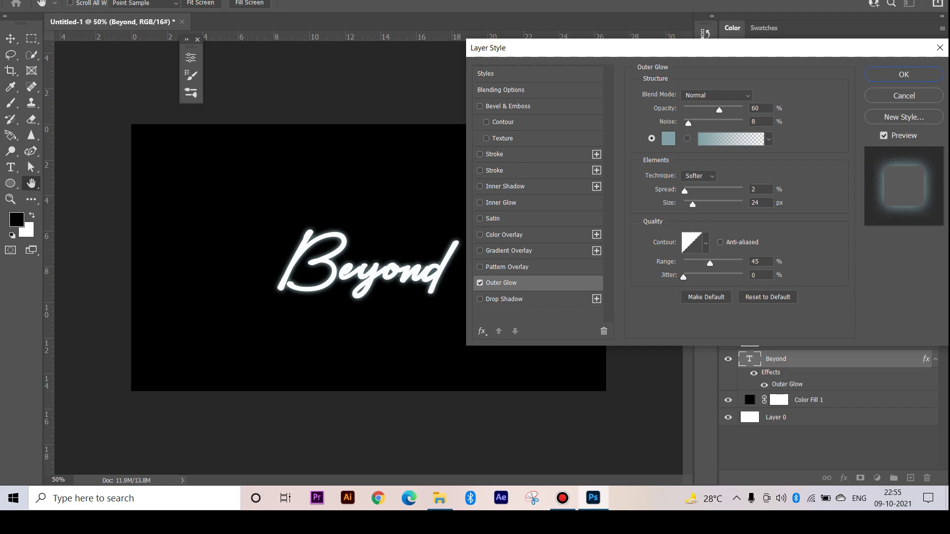
click(668, 138)
mouse_move(535, 197)
mouse_down()
mouse_move(338, 145)
mouse_move(319, 73)
mouse_up()
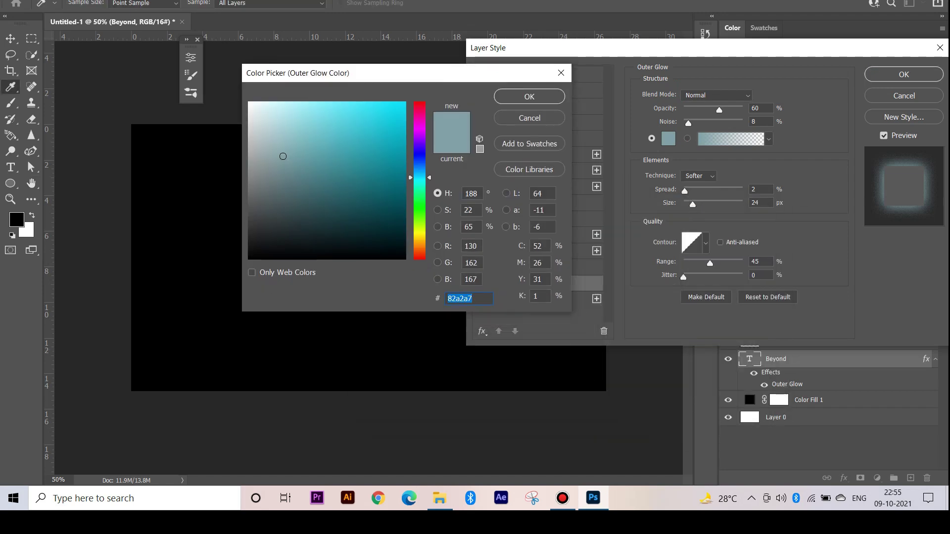
drag(282, 156, 406, 103)
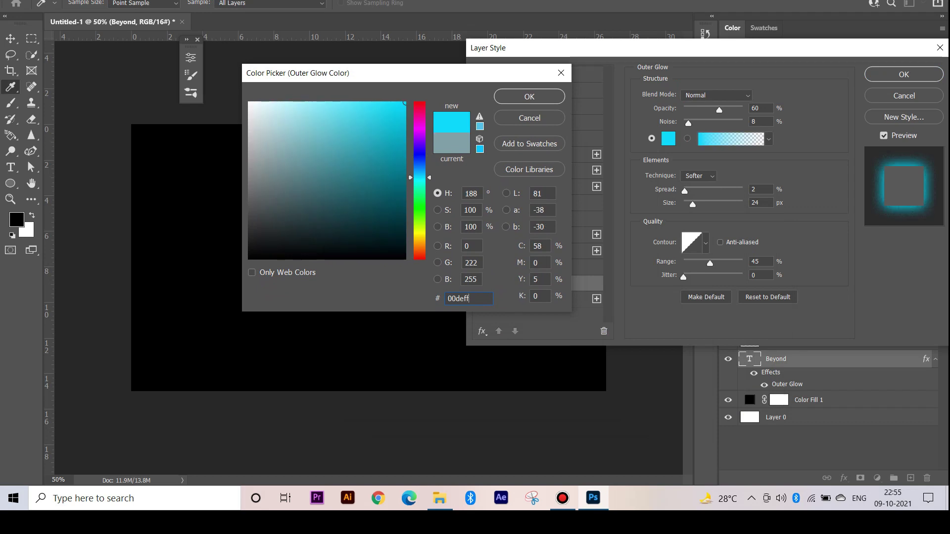
click(530, 97)
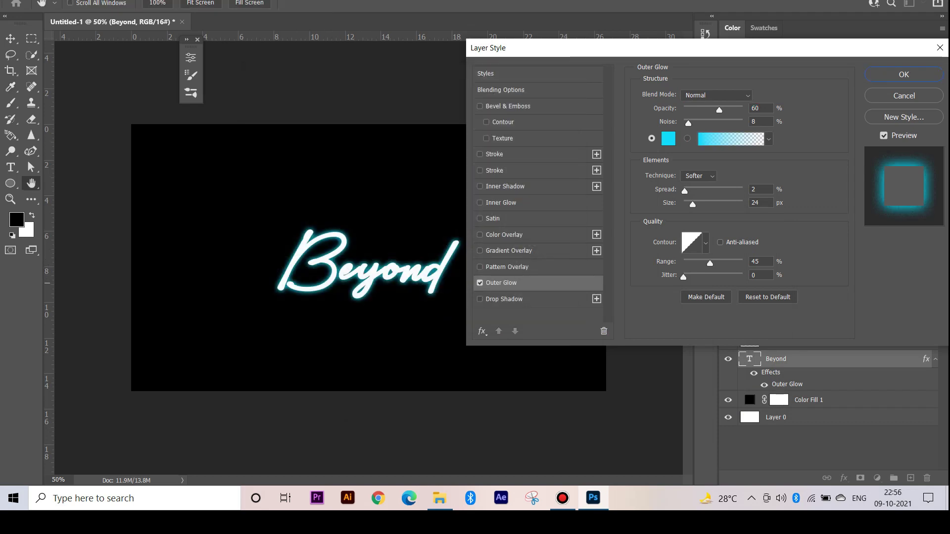
Step: Toggle the outer glow to compare, check its opacity and spread, and enable Inner Glow
click(480, 282)
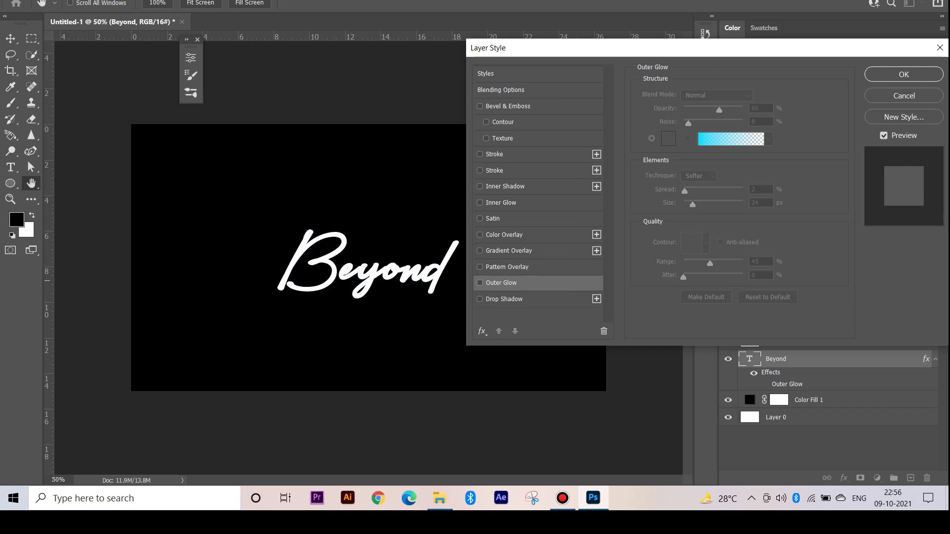
click(480, 283)
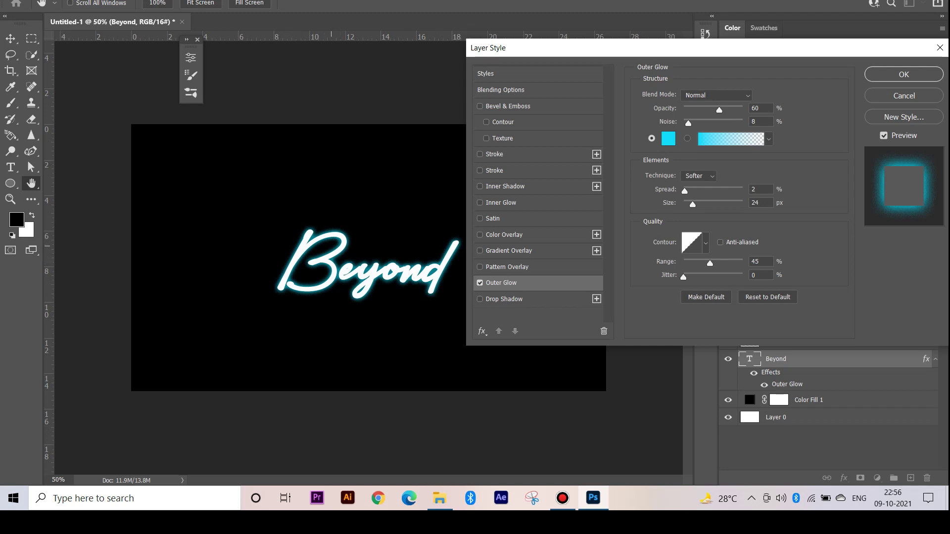
drag(719, 110, 720, 111)
double_click(757, 108)
key(Tab)
key(Tab)
click(479, 202)
Step: Set the inner glow to cyan with Edge source and 8 px size
click(501, 202)
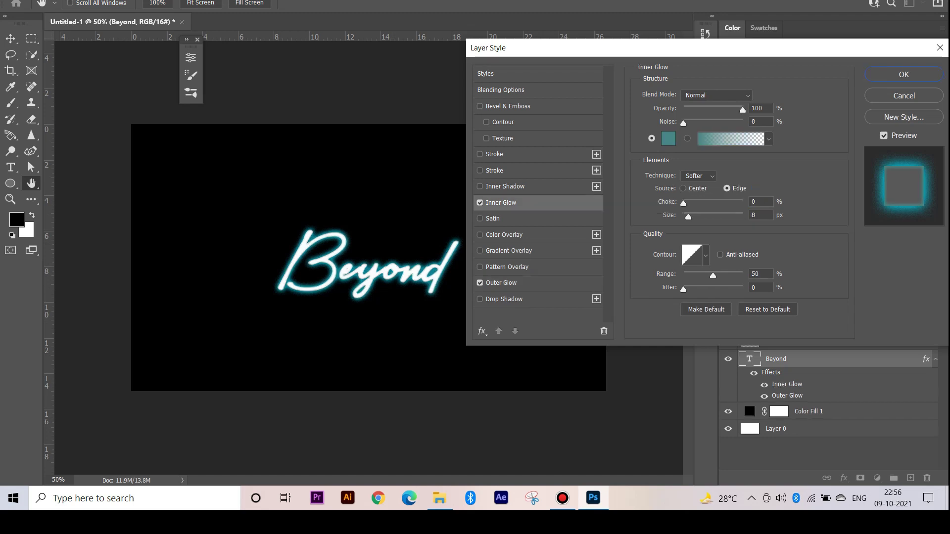
click(668, 138)
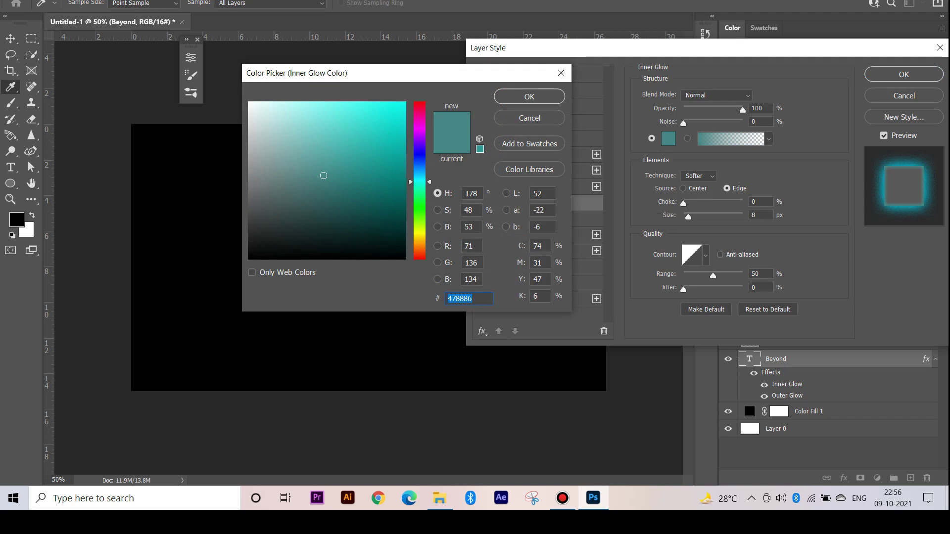
drag(401, 72, 604, 80)
text(00)
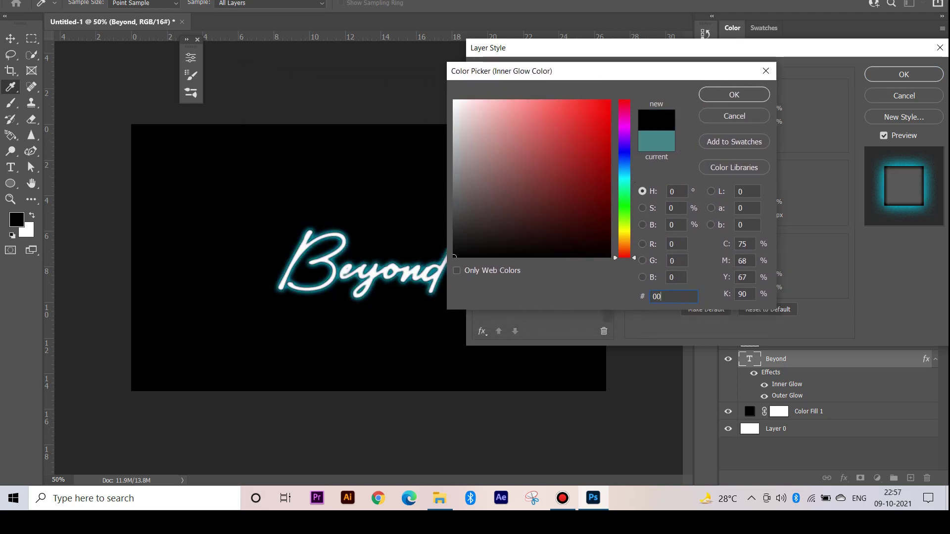
text(fff6)
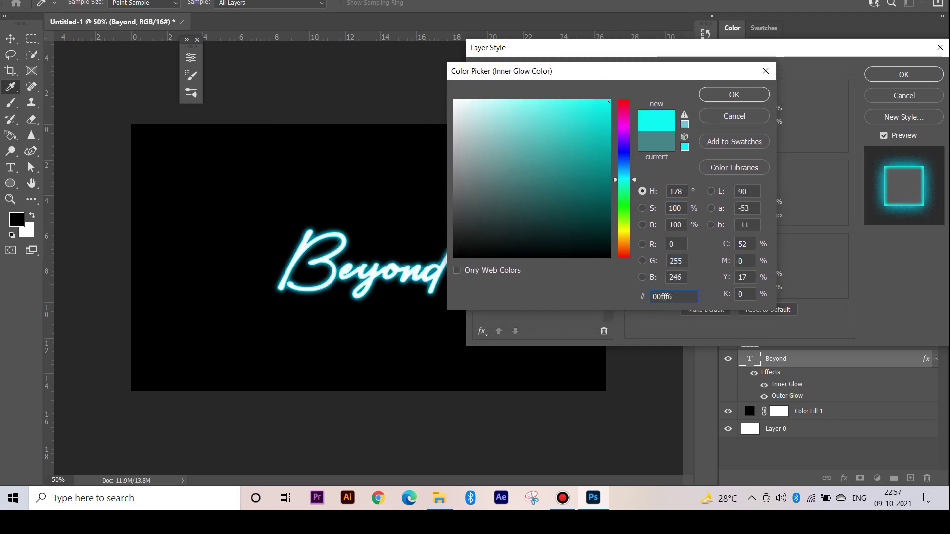
key(Return)
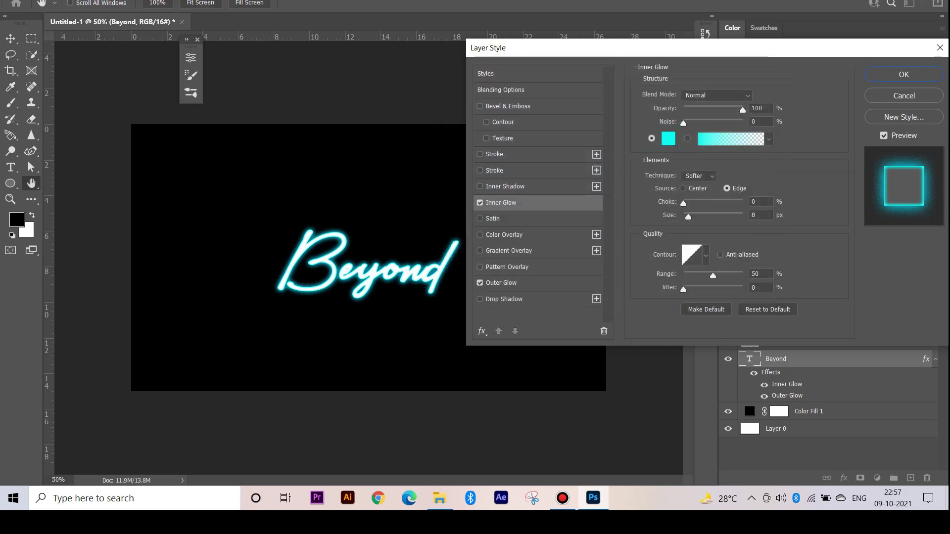
text(100)
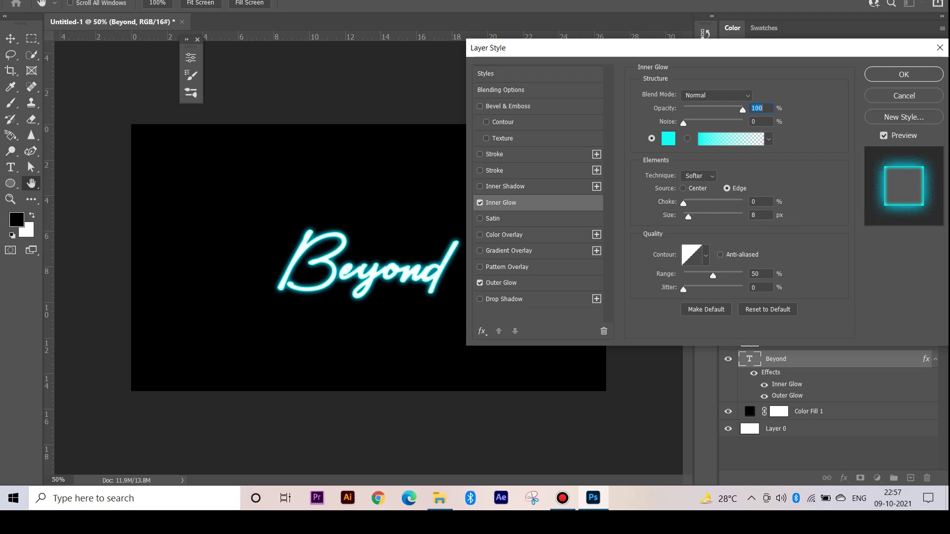
double_click(755, 214)
drag(557, 48, 568, 59)
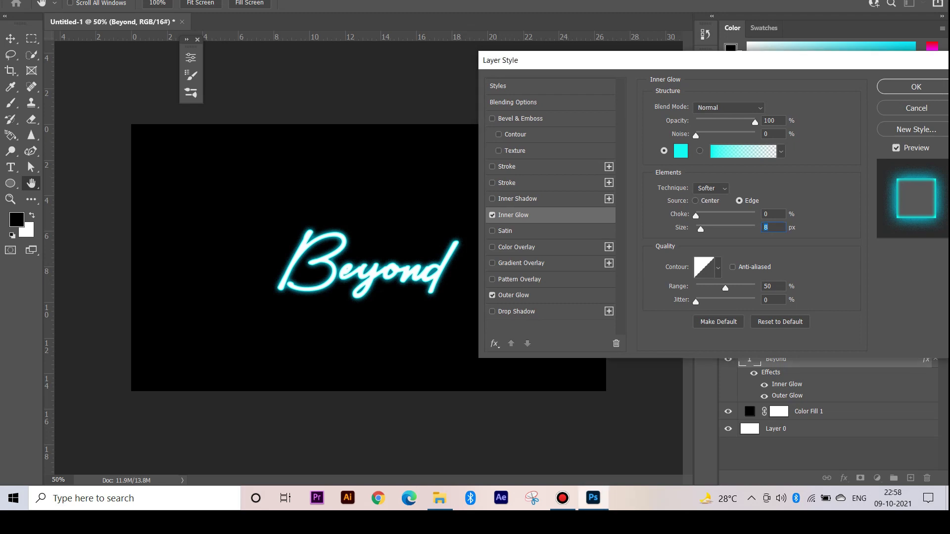
Step: Toggle the inner and outer glows on and off to compare their combined effect
click(492, 215)
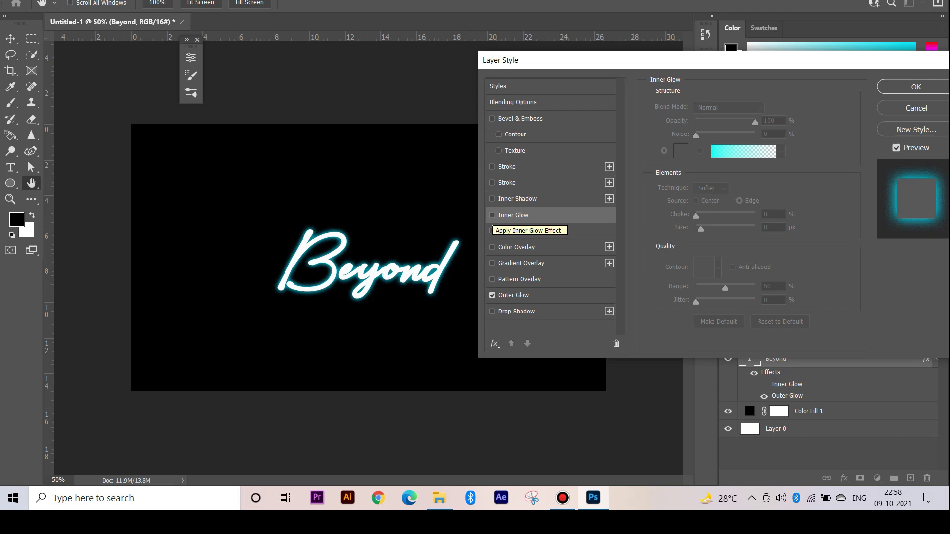
click(492, 214)
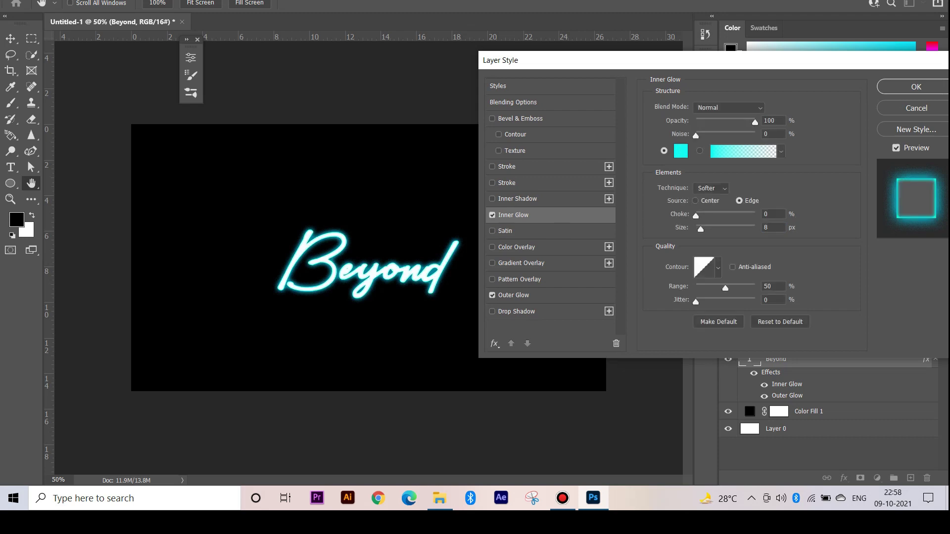
click(492, 214)
click(491, 214)
click(491, 295)
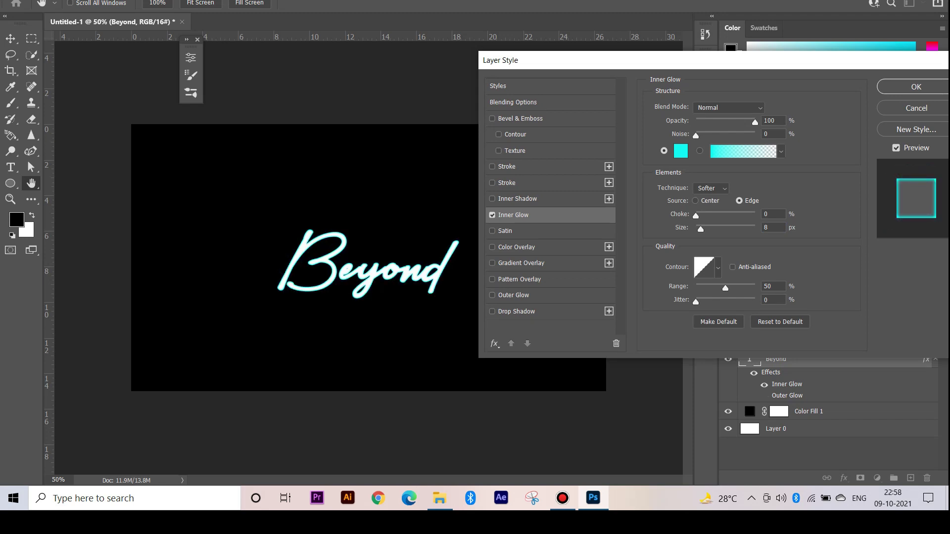
click(491, 295)
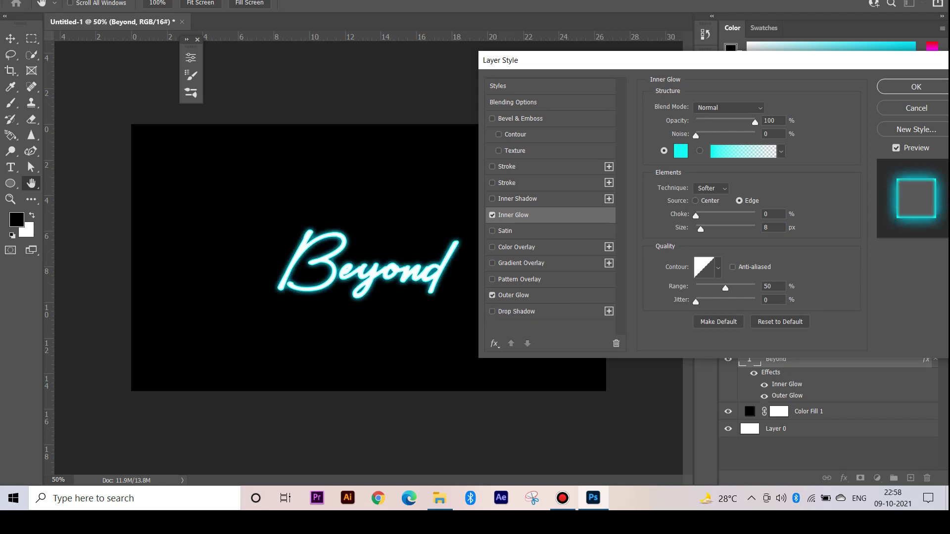
click(491, 295)
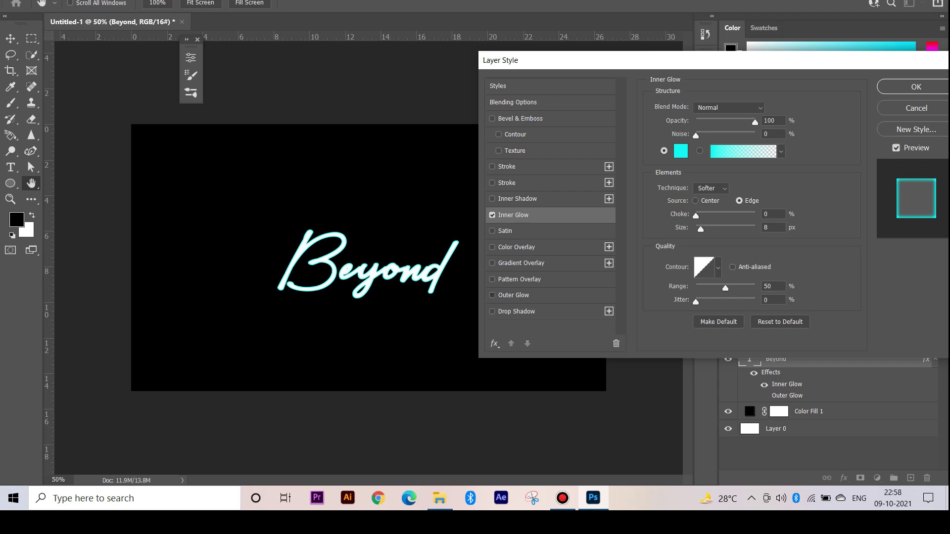
click(492, 295)
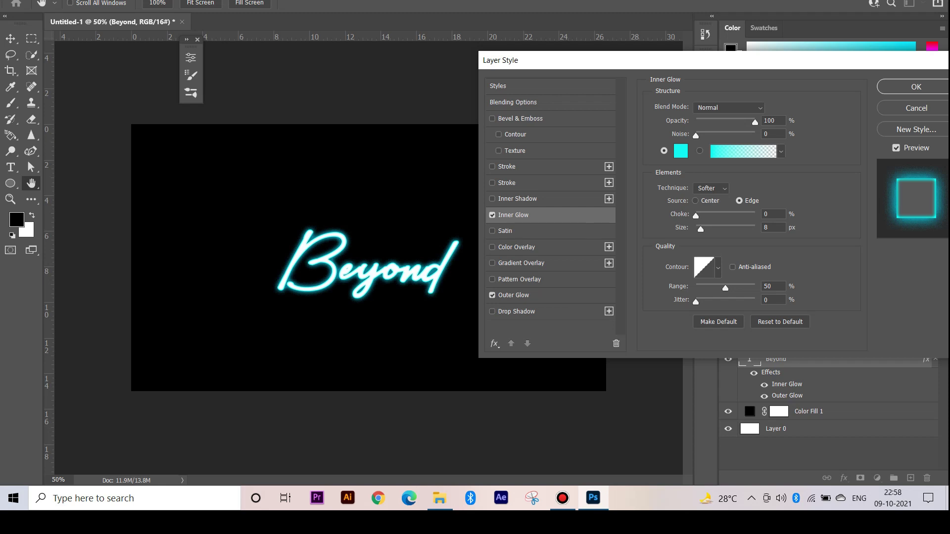
Step: Add a #99fefd inner shadow with Difference blending at 10% opacity, then enable Color Overlay
drag(594, 59, 603, 60)
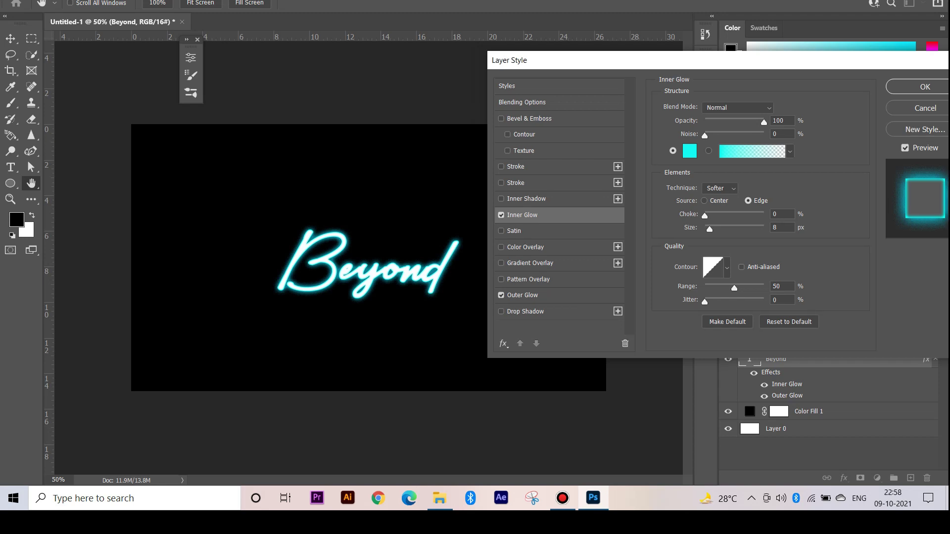
click(500, 198)
click(526, 199)
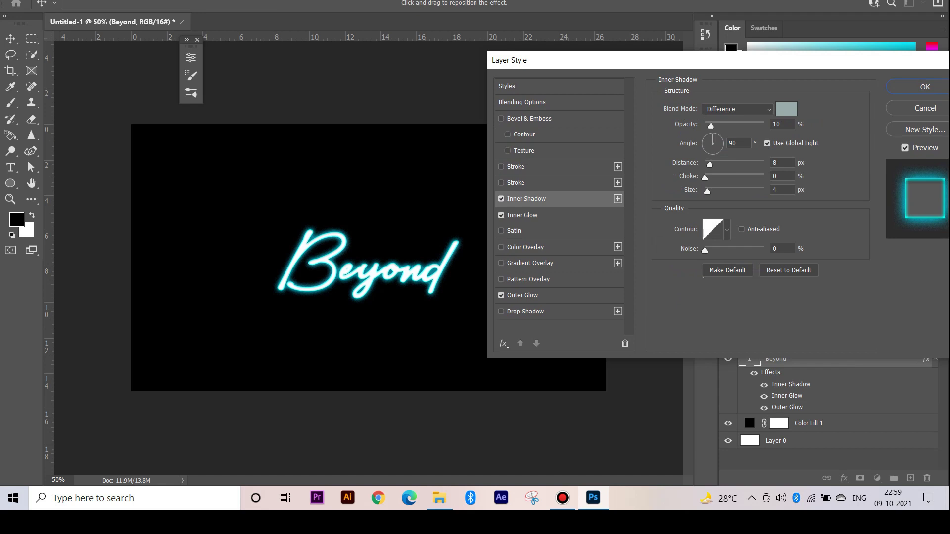
drag(594, 59, 583, 56)
click(774, 105)
text(99fefd)
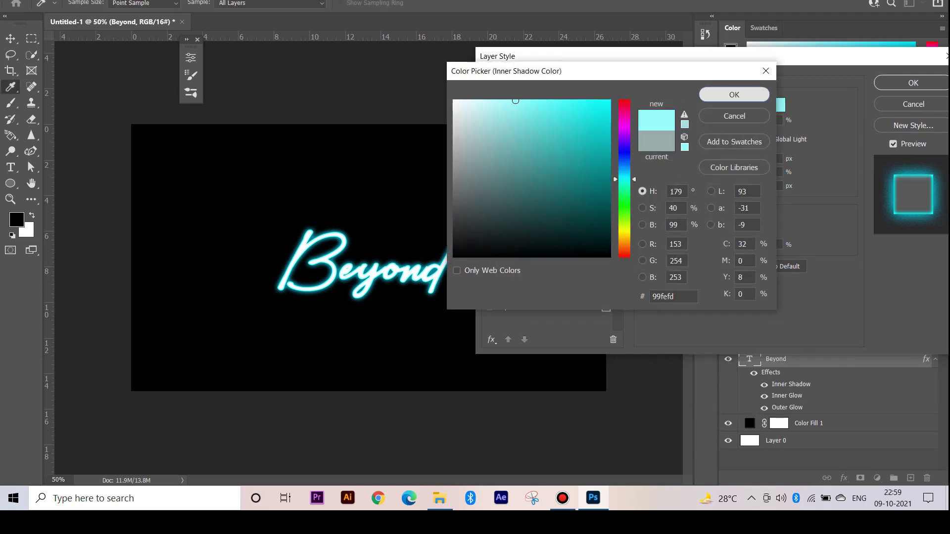
click(734, 95)
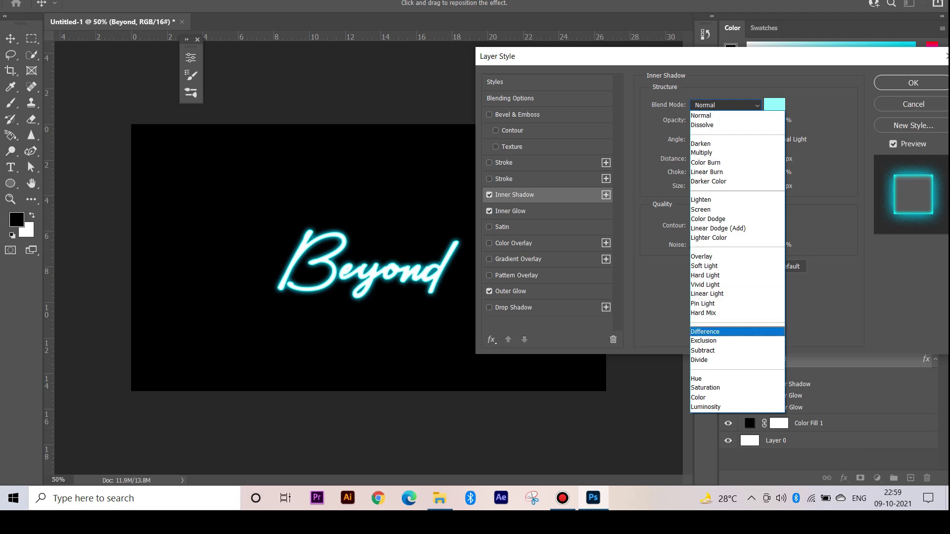
click(705, 332)
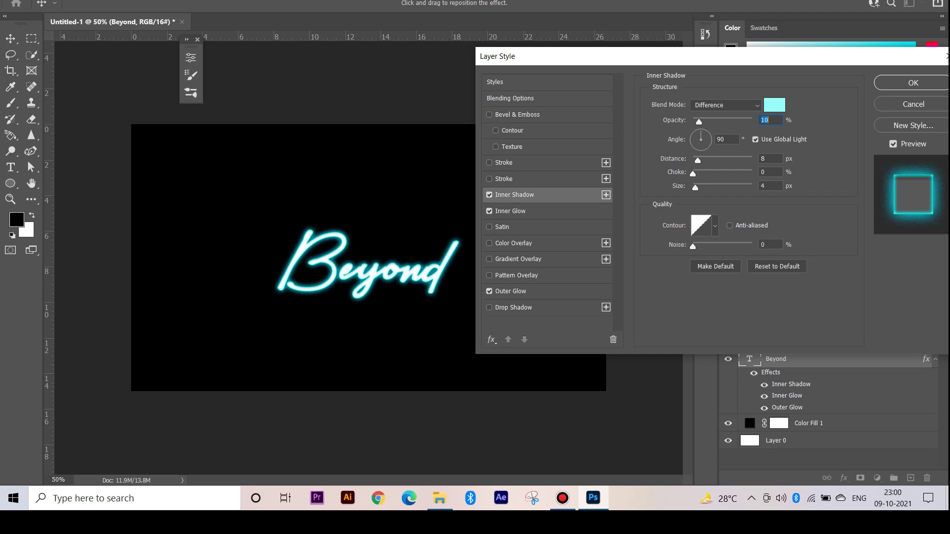
click(489, 243)
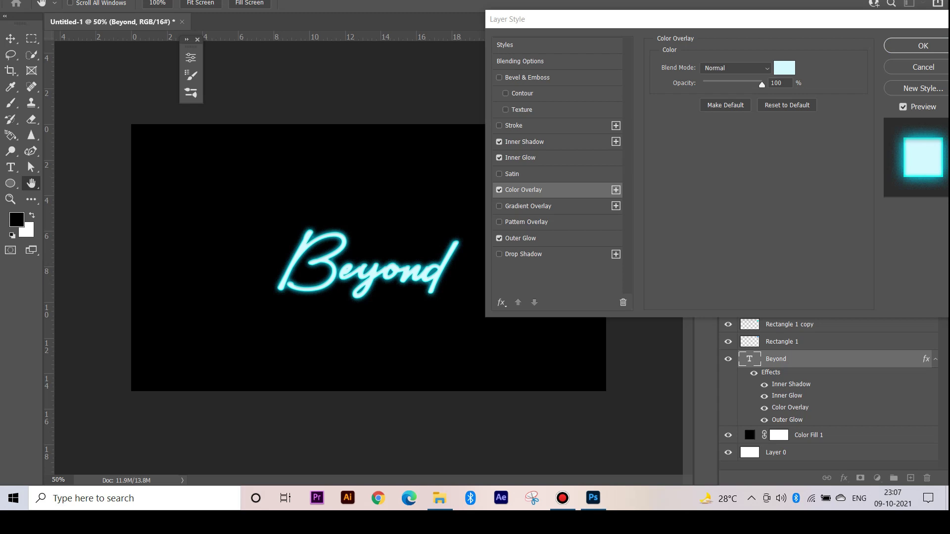
Step: Add a #0090ff blue drop shadow with its size set to about 114 px
click(524, 253)
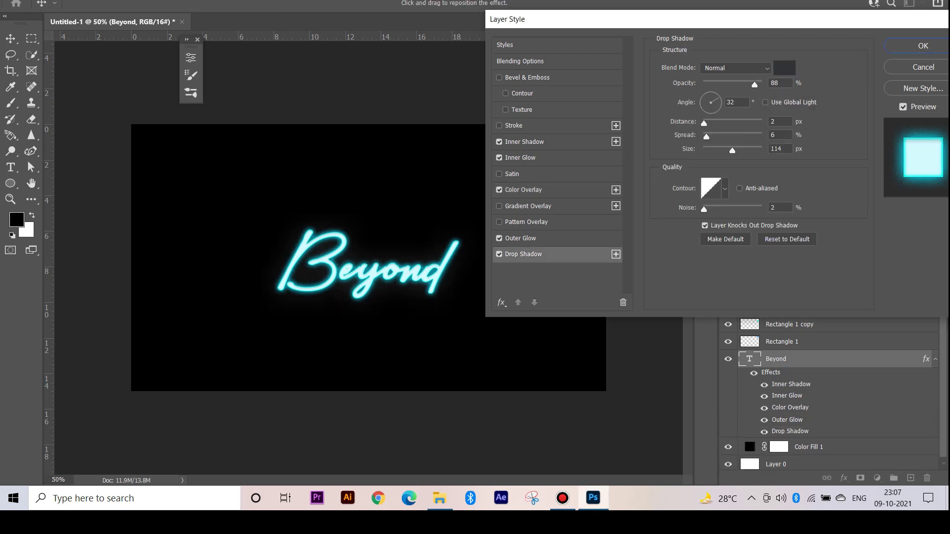
click(785, 68)
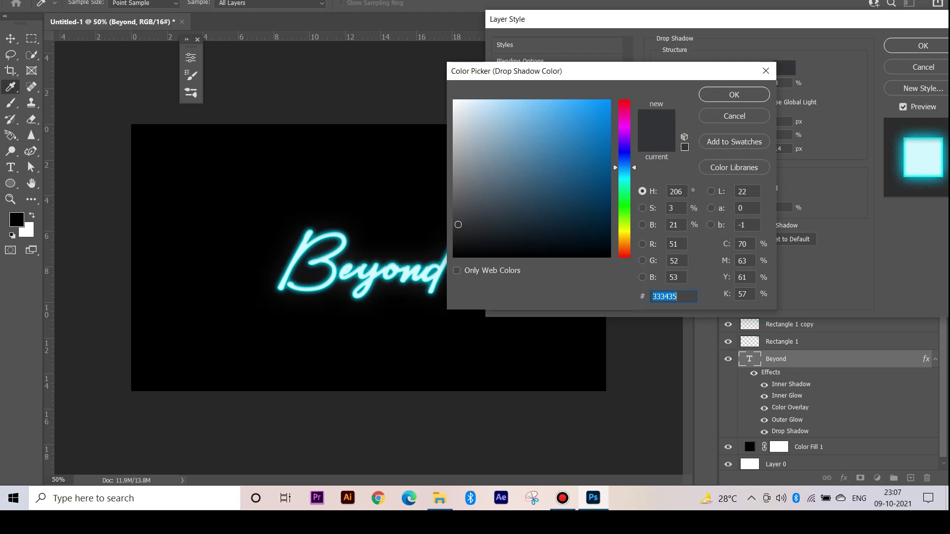
text(0090ff)
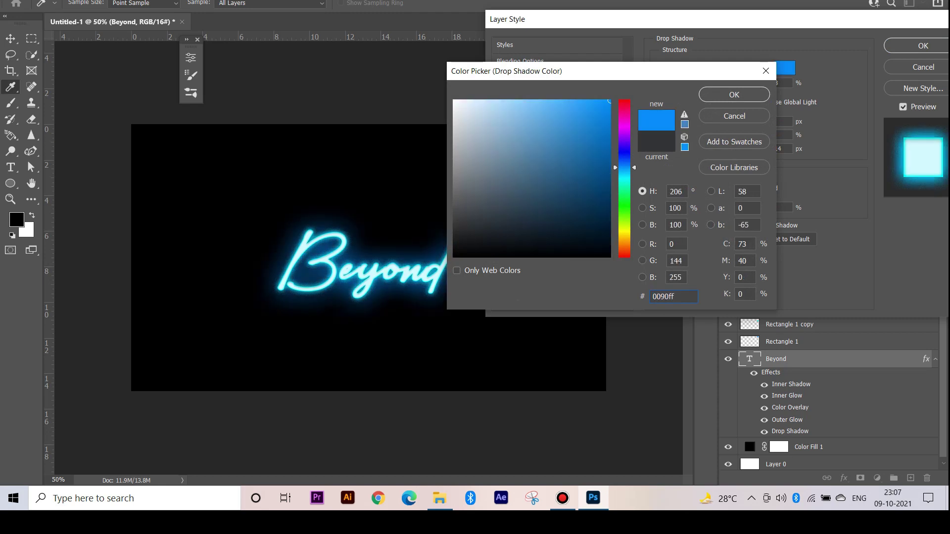
key(Return)
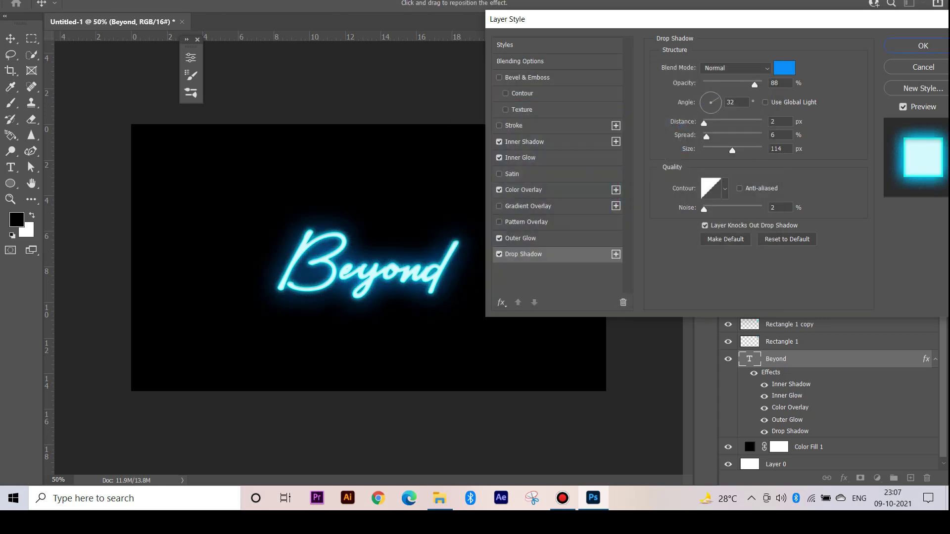
drag(594, 19, 587, 38)
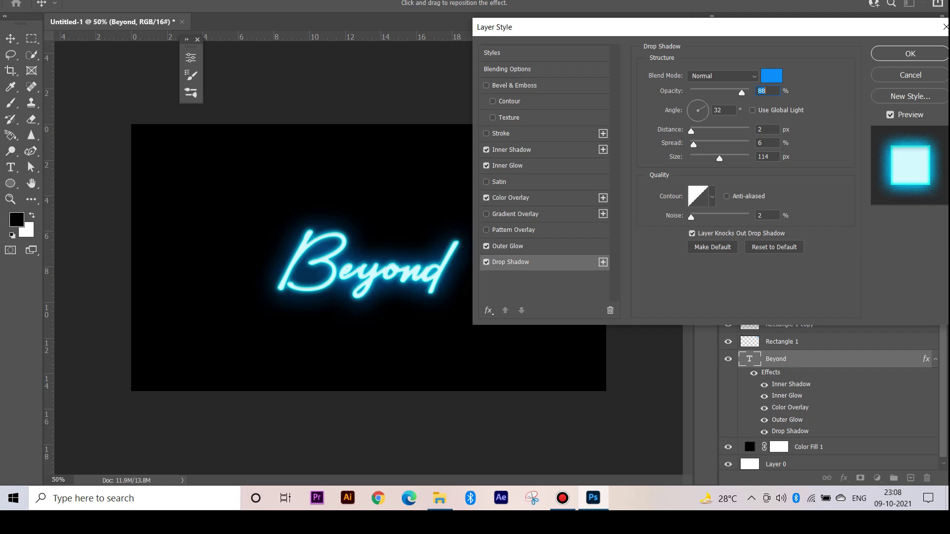
drag(719, 157, 718, 157)
key(Up)
key(Up)
key(Up)
key(Down)
key(Down)
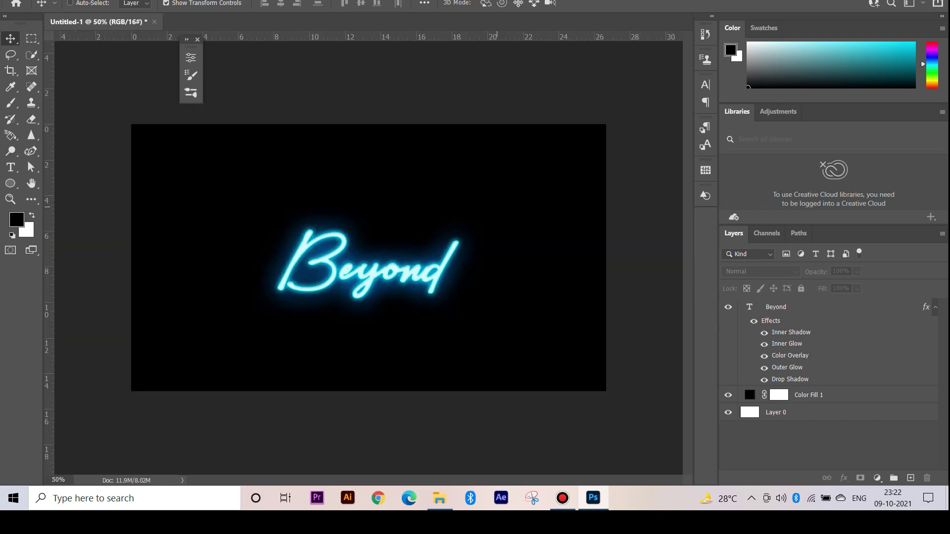
Step: Commit the placed brick wall image, move its layer below Beyond, and lower its opacity to about 47%
key(ctrl+minus)
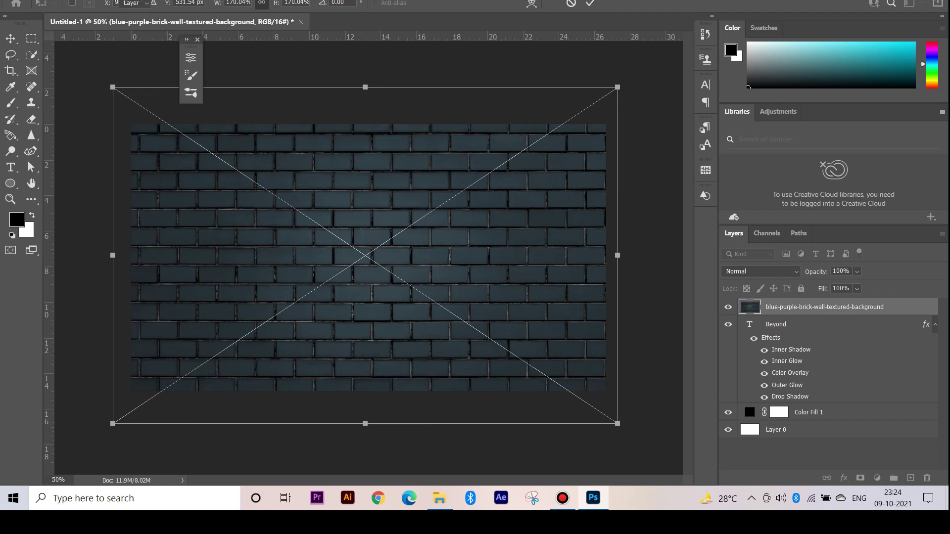
key(Return)
key(ctrl+bracketleft)
click(856, 271)
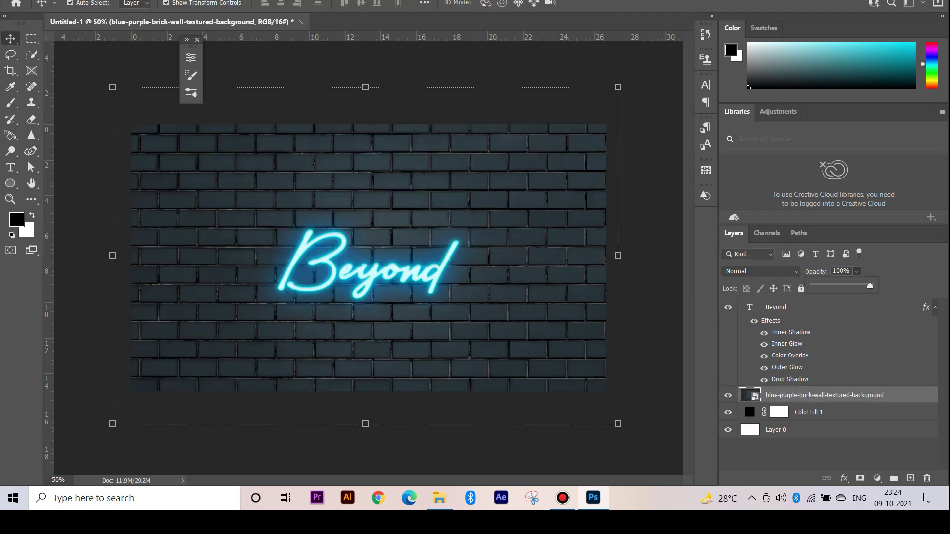
drag(869, 285, 841, 286)
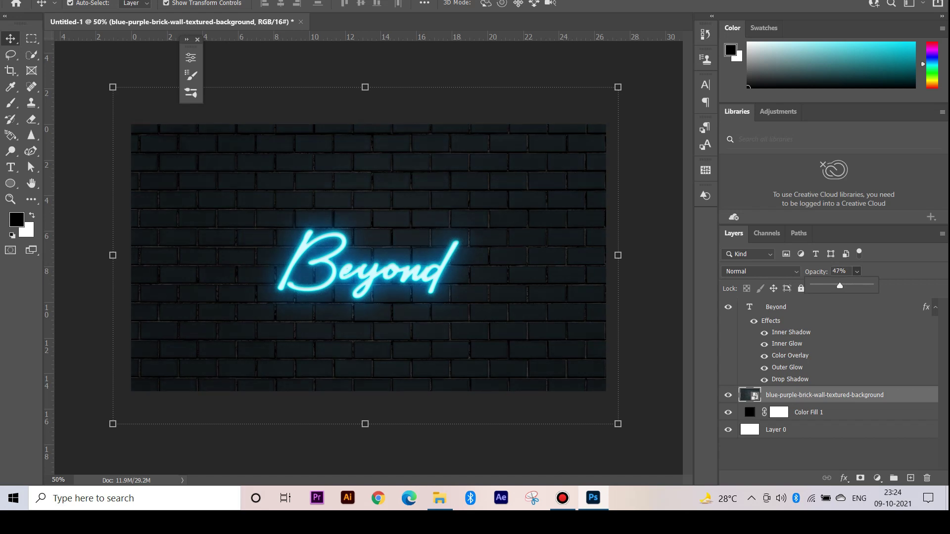
Step: Switch to the Ellipse Tool to begin drawing the blue glow ellipse
key(u)
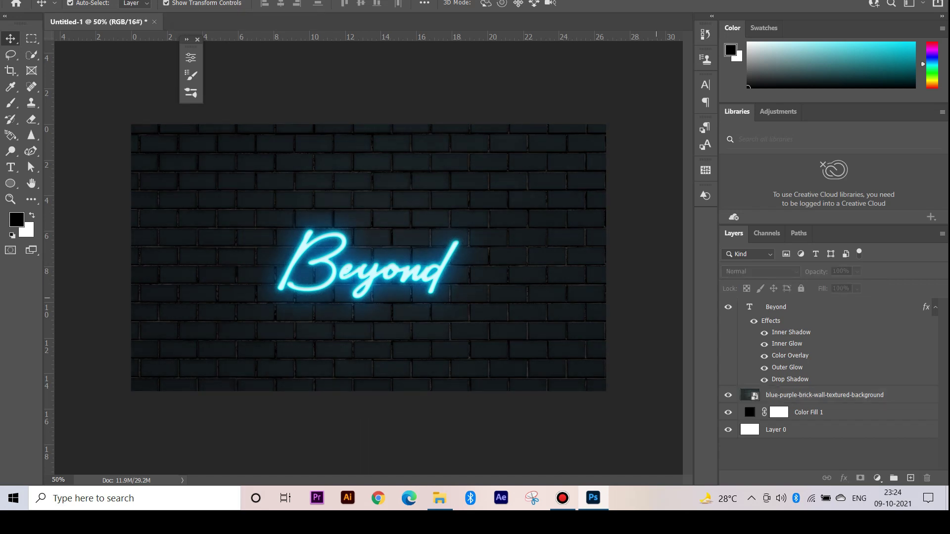